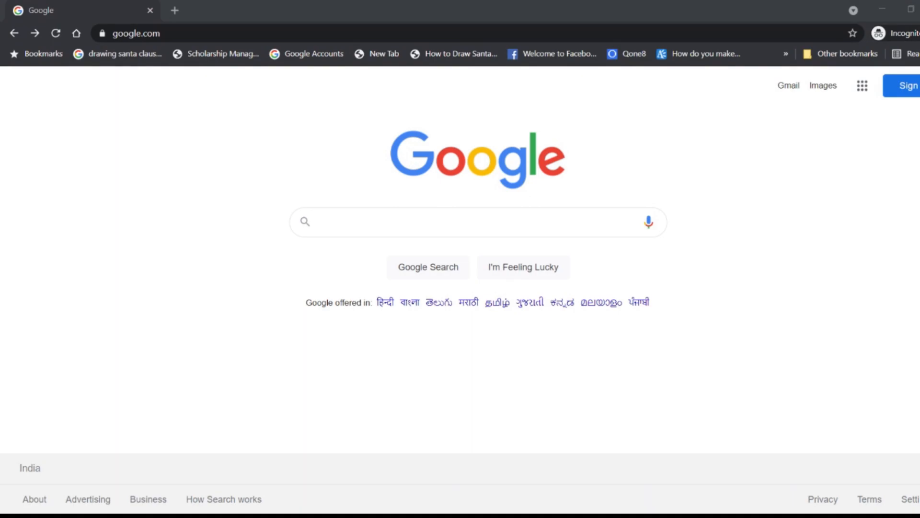
Search Google for 'student nielit' by typing 'student' and picking the suggestion
click(365, 220)
text(student)
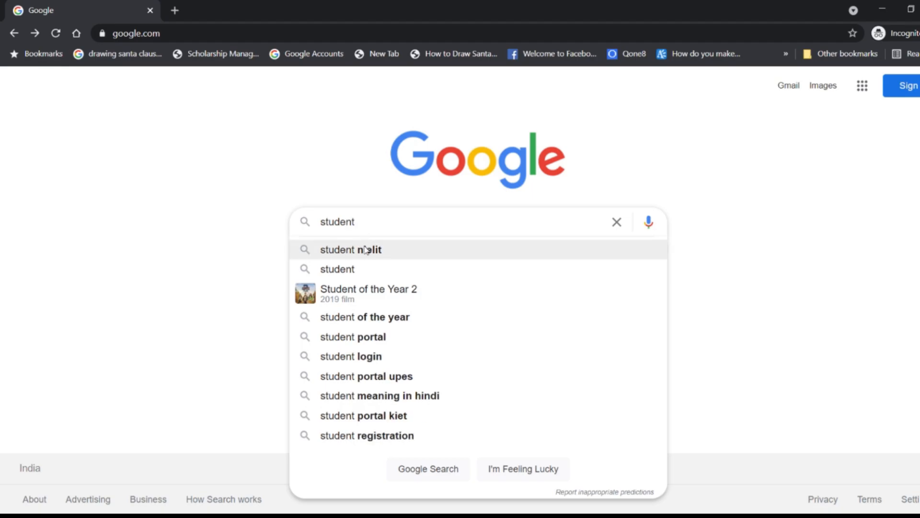
click(366, 250)
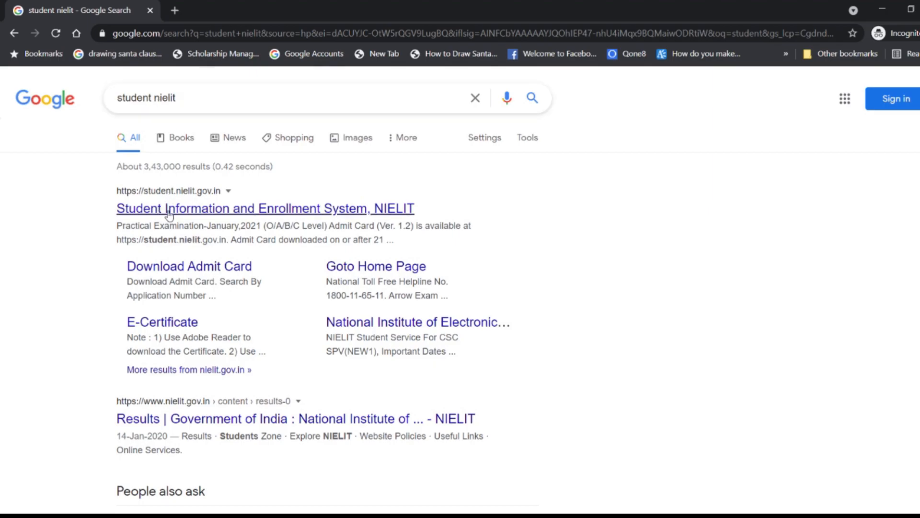
Open the NIELIT student portal from the first result, dismissing the Important notice popup twice
click(212, 211)
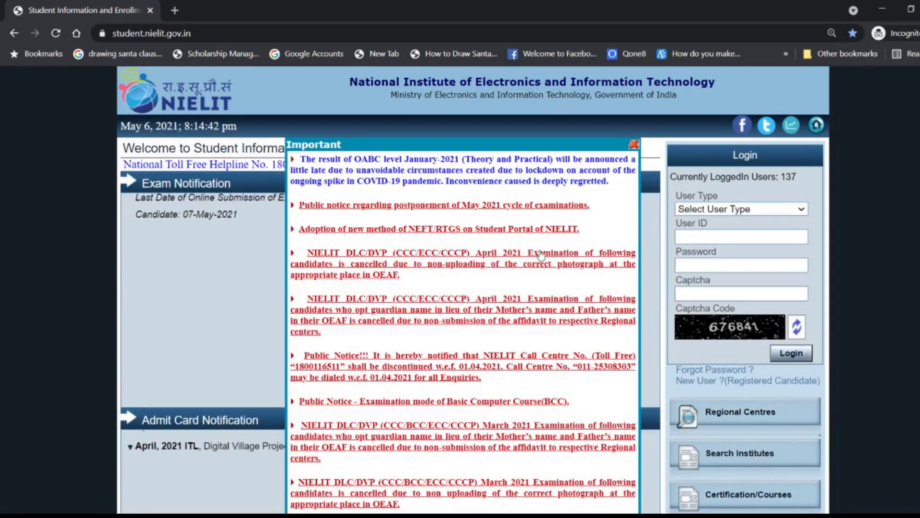
click(634, 145)
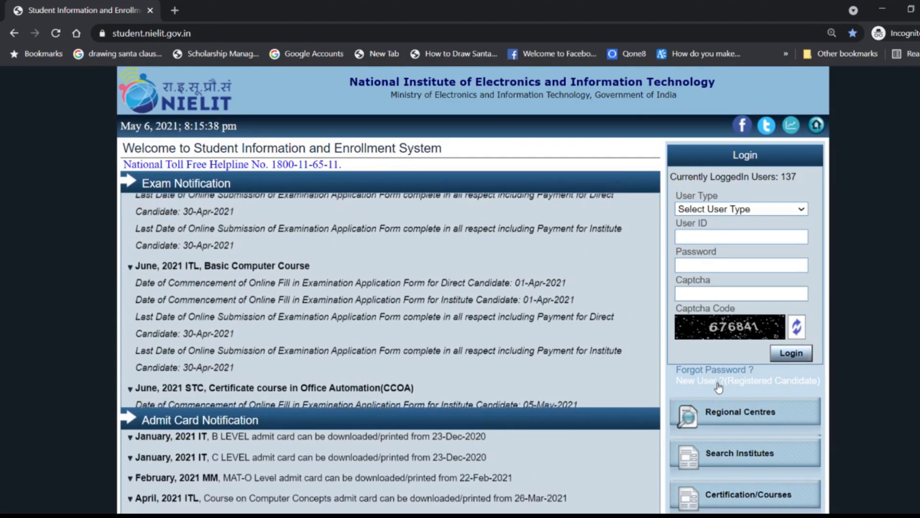
click(719, 382)
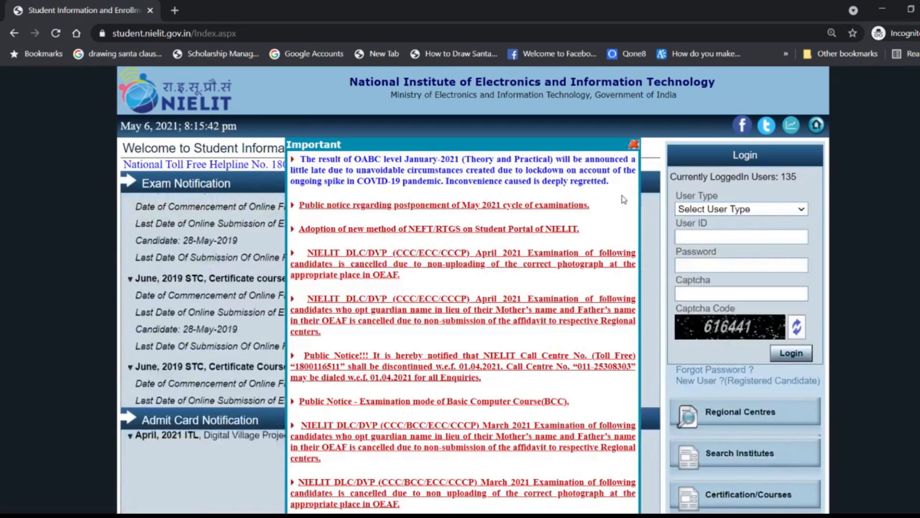
click(630, 145)
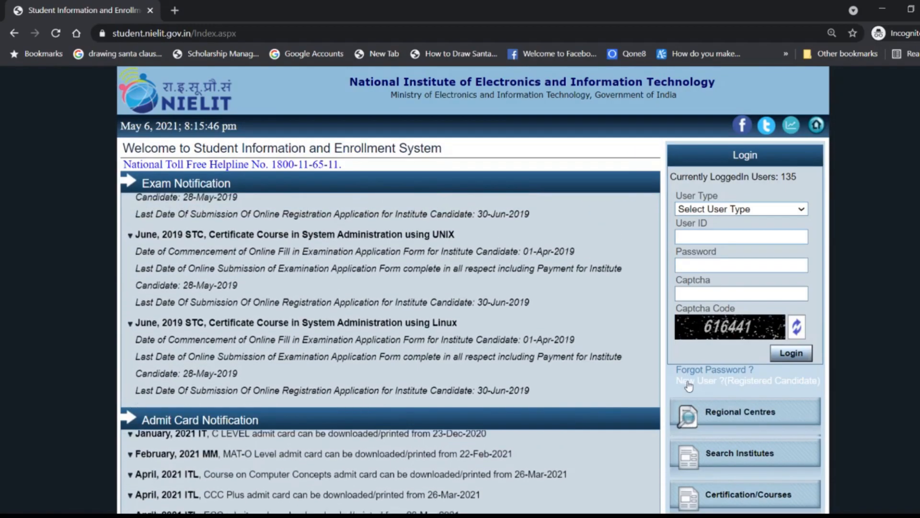
Start existing-candidate registration with O LEVEL (O) as the current course
click(682, 382)
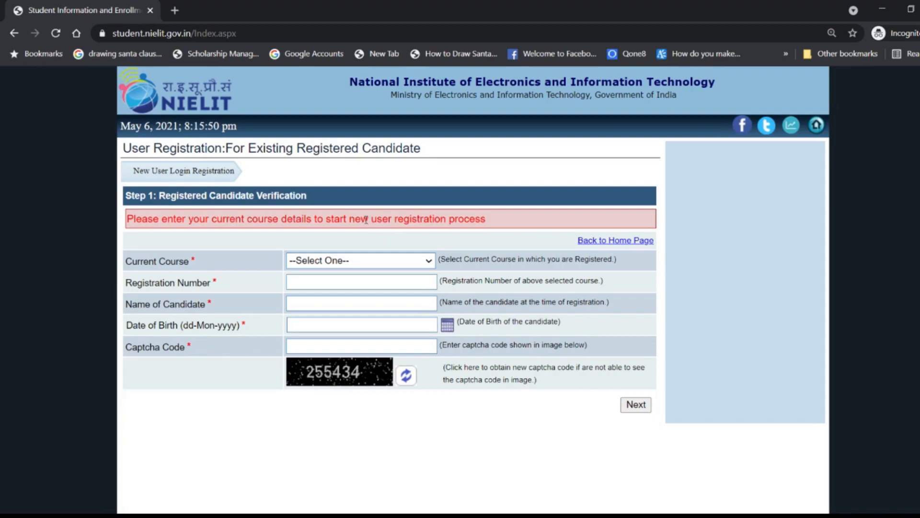
click(430, 261)
click(376, 298)
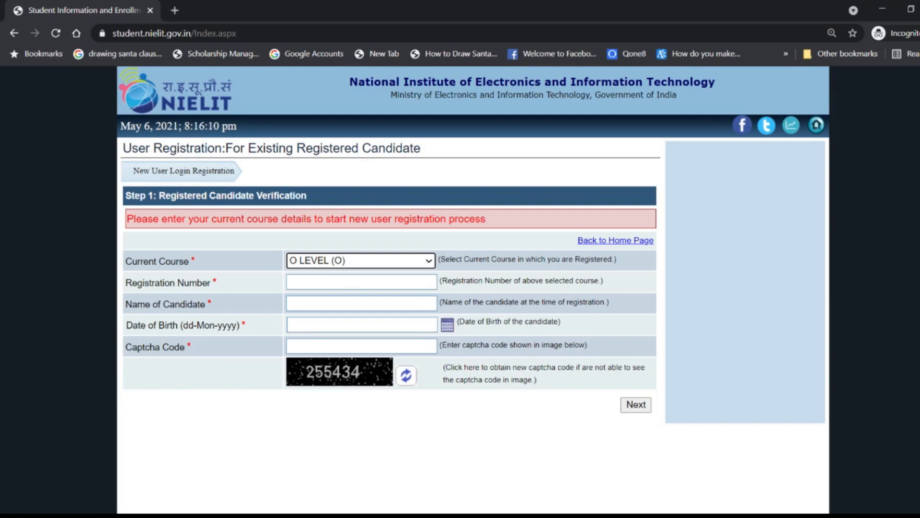
click(693, 492)
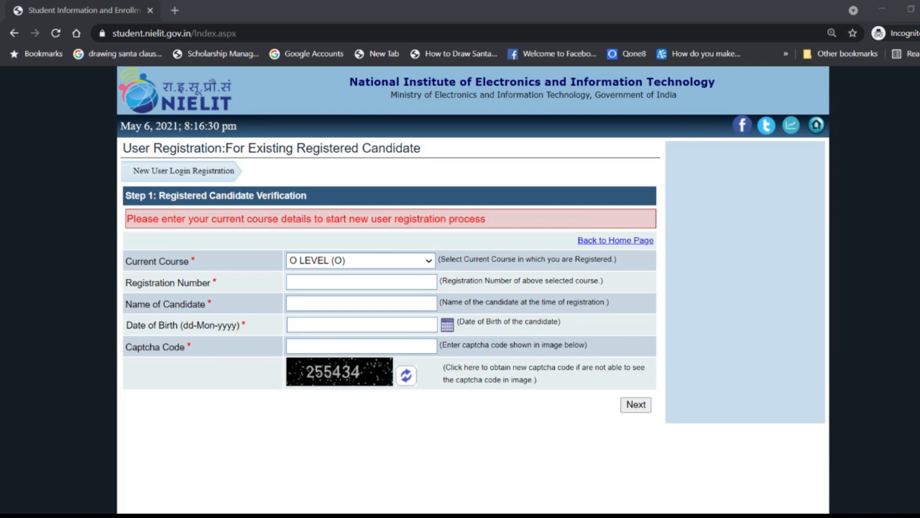
Enter the candidate's registration number on the verification form
click(298, 281)
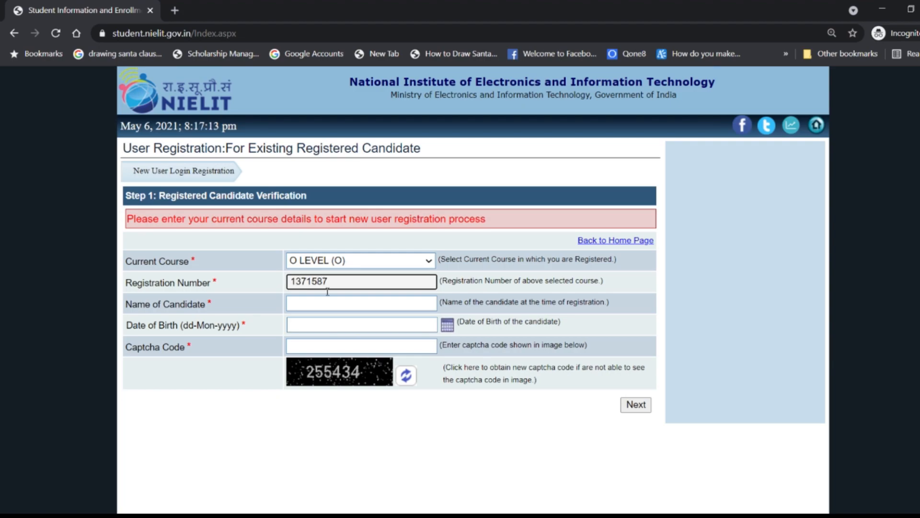
click(328, 304)
click(237, 297)
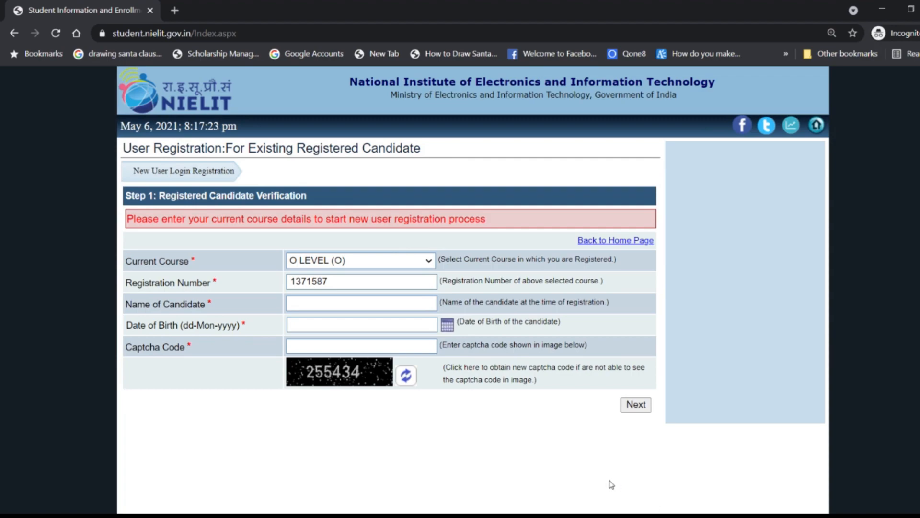
Enter the candidate's date of birth, correcting the year, and check it in the calendar
click(608, 516)
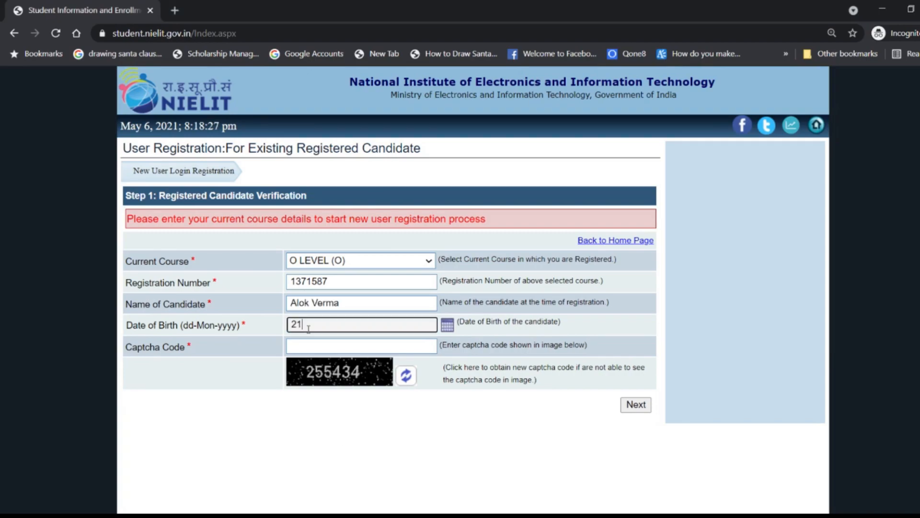
text(-Jul-2001)
key(BackSpace)
text(2)
click(311, 347)
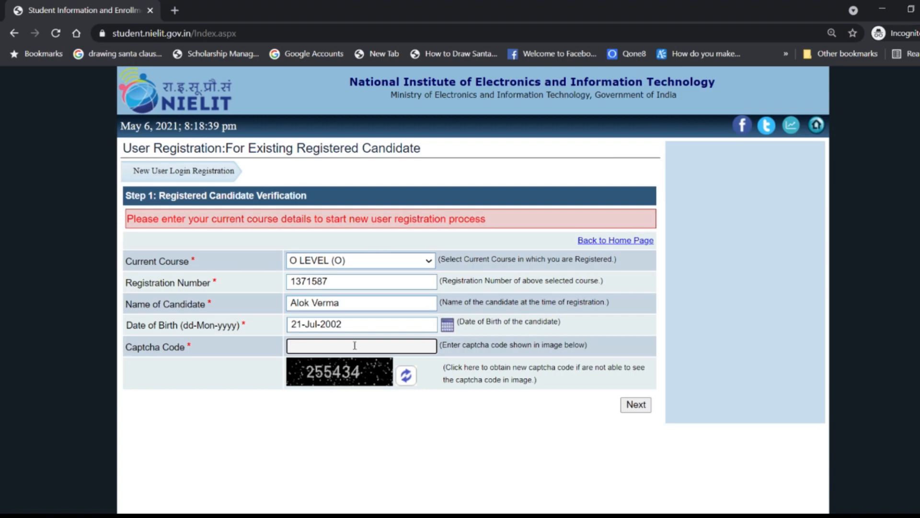
click(448, 326)
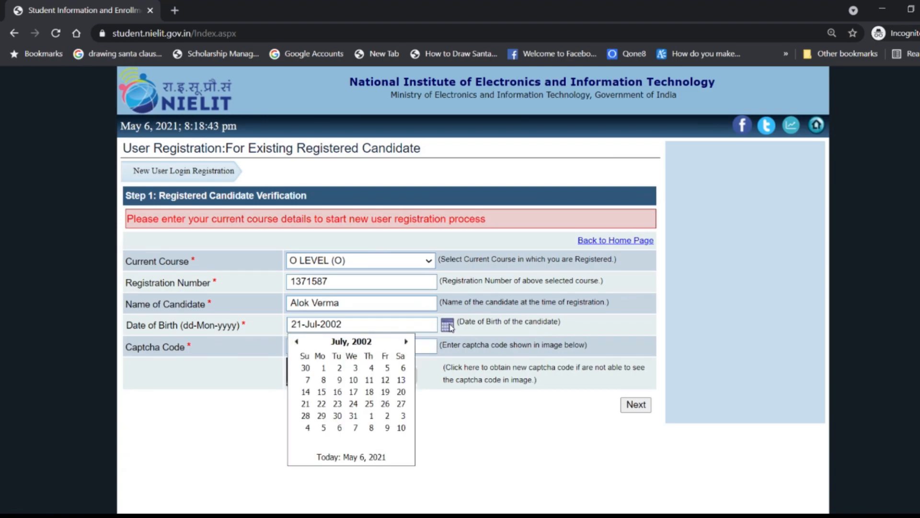
click(306, 405)
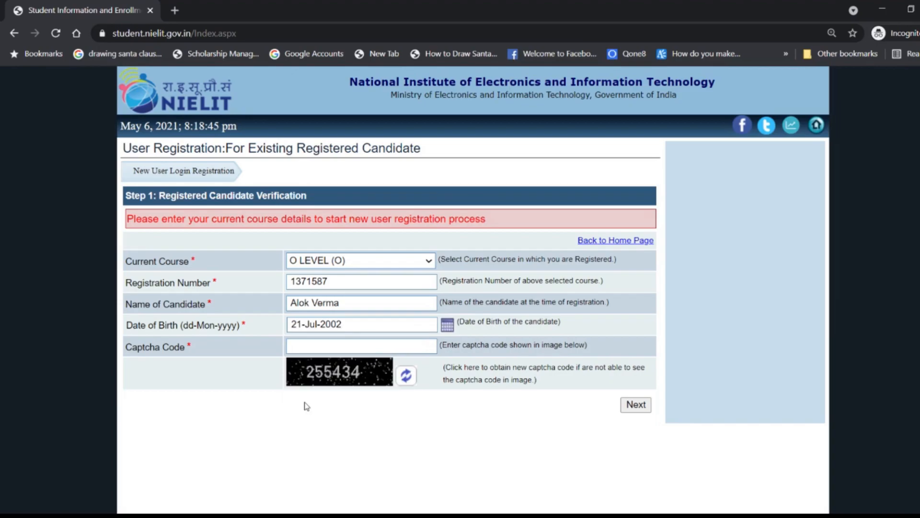
Fill in the captcha code and recheck the birth date in the calendar
click(317, 345)
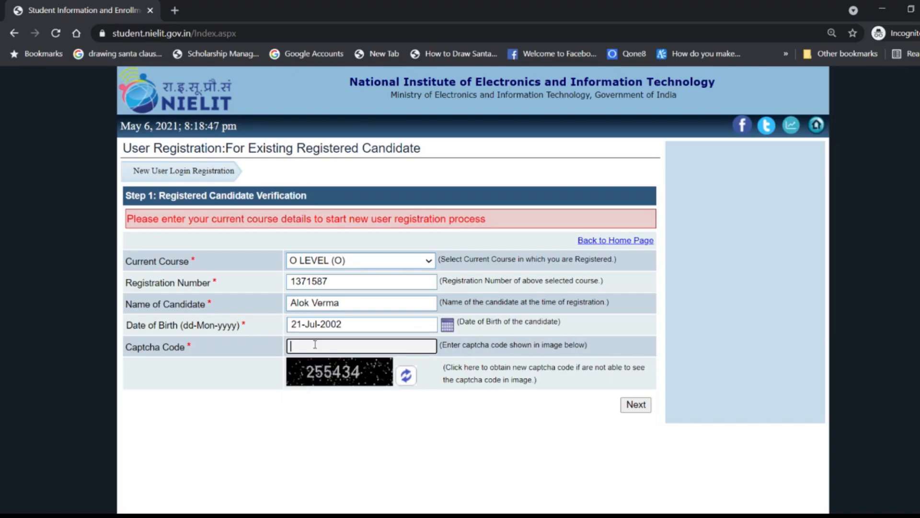
click(320, 325)
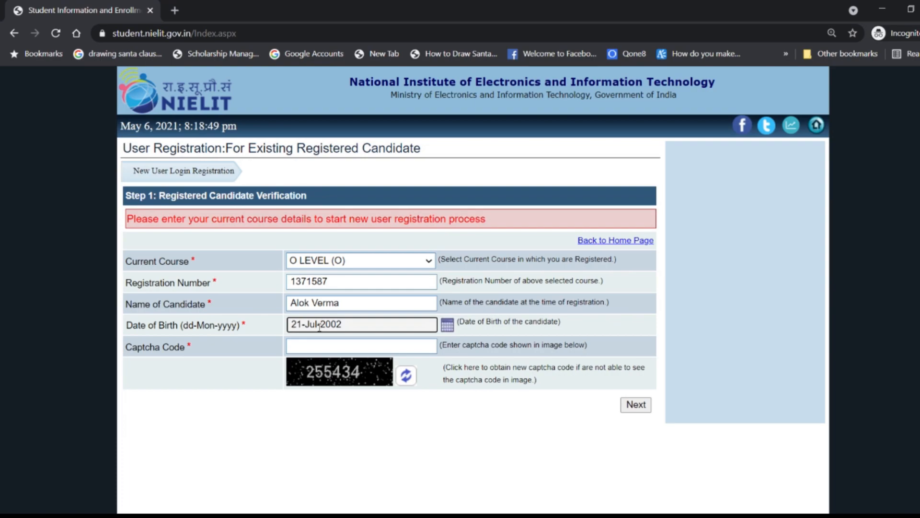
click(308, 346)
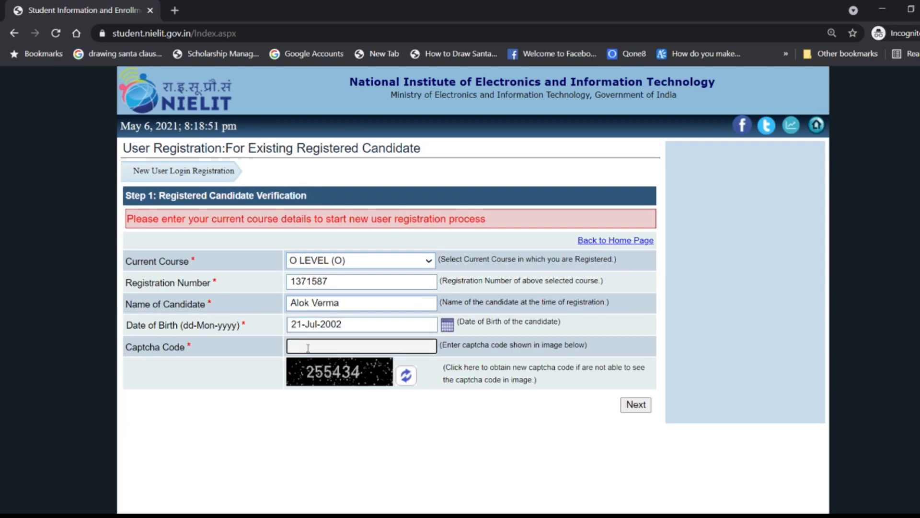
text(255434)
click(447, 325)
click(447, 326)
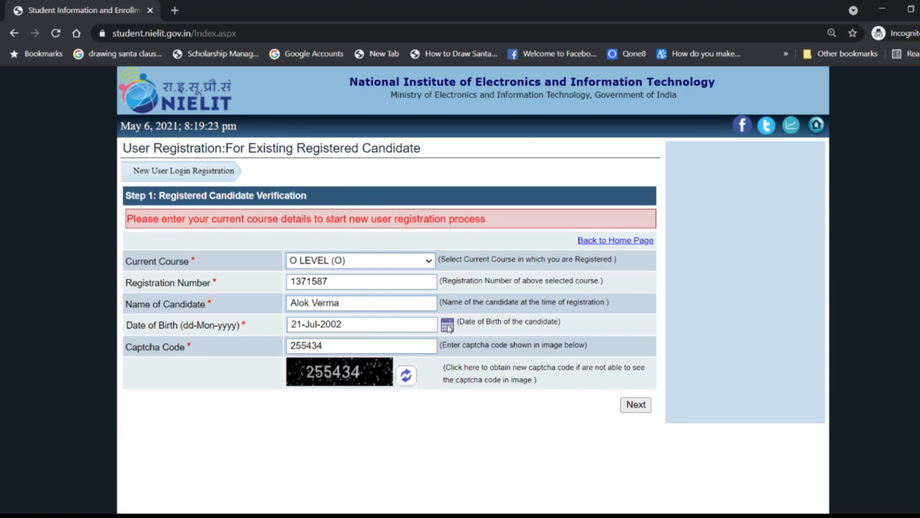
Submit the Step 1 details and confirm the e-mail and mobile contact details to request an OTP
click(636, 405)
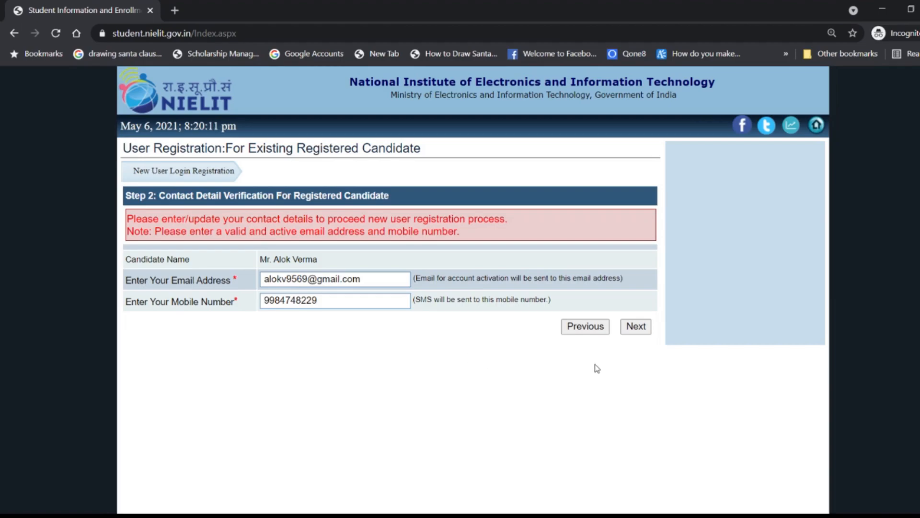
click(637, 327)
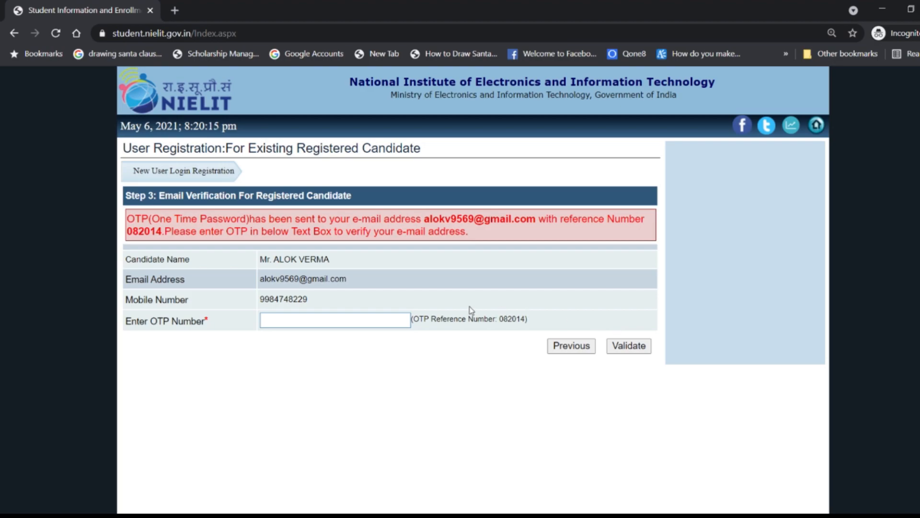
Enter the OTP received by e-mail and validate it
click(319, 316)
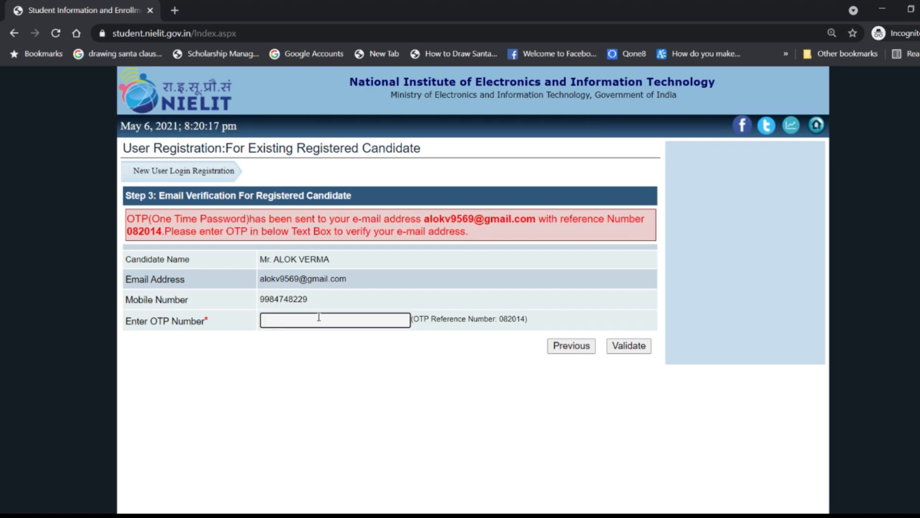
click(214, 383)
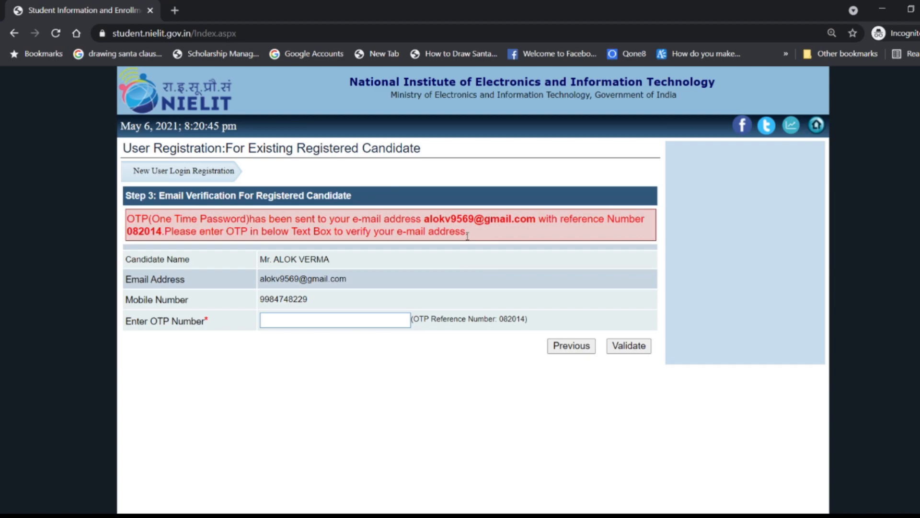
click(315, 325)
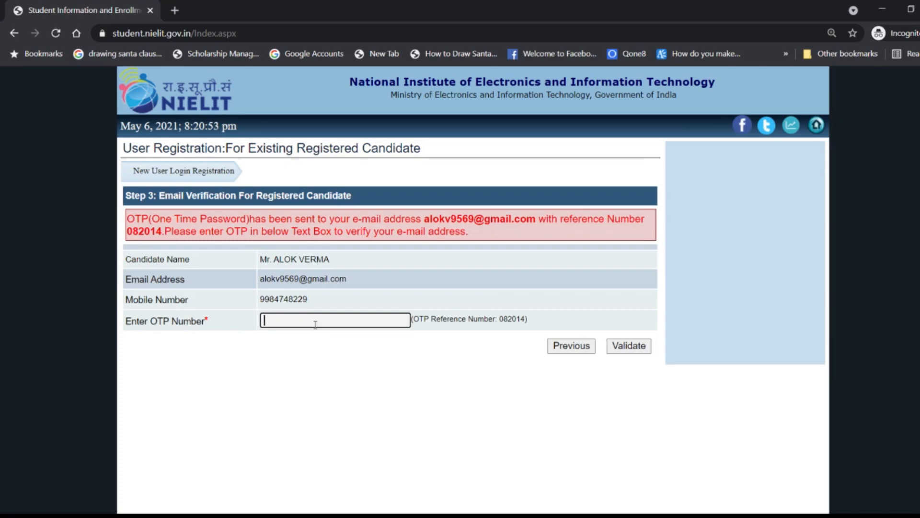
click(629, 346)
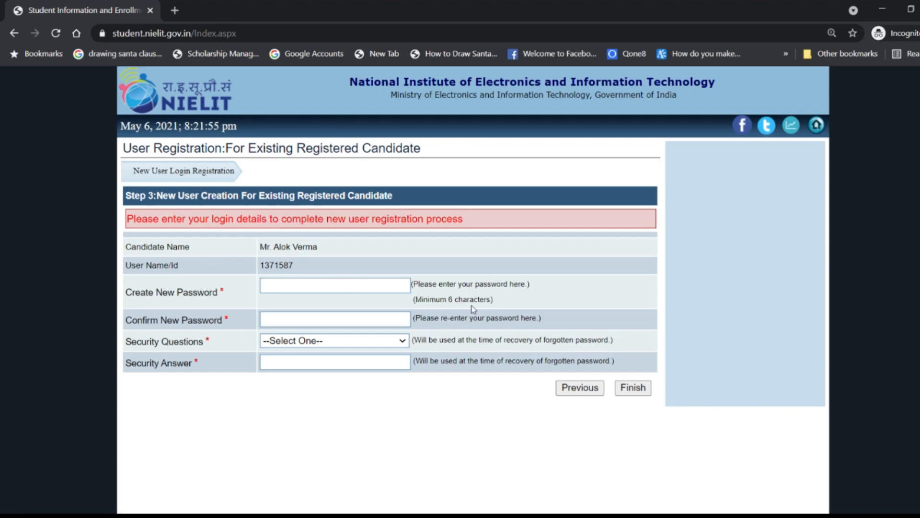
Set and confirm the new account password
click(295, 286)
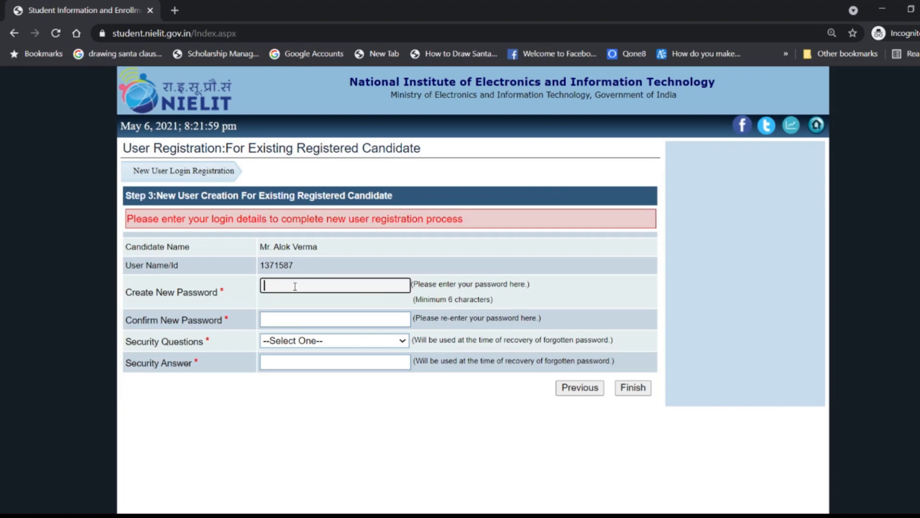
text(***)
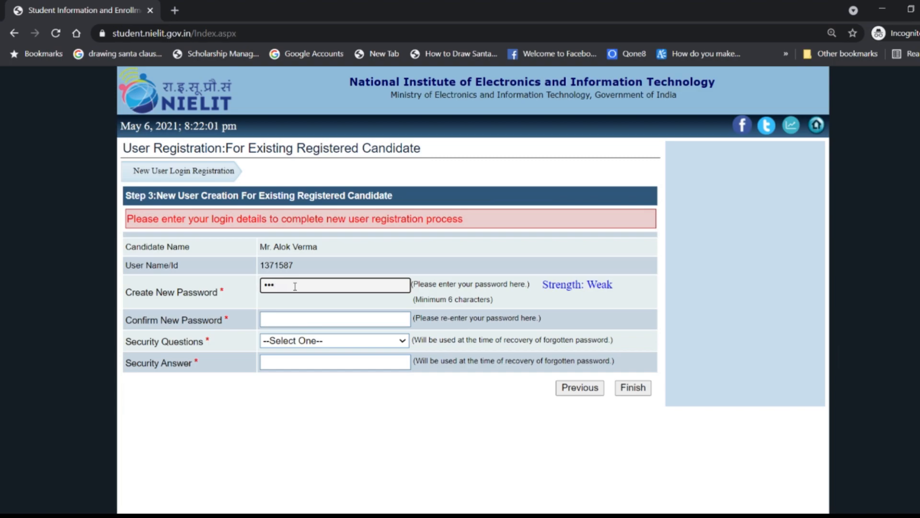
click(285, 312)
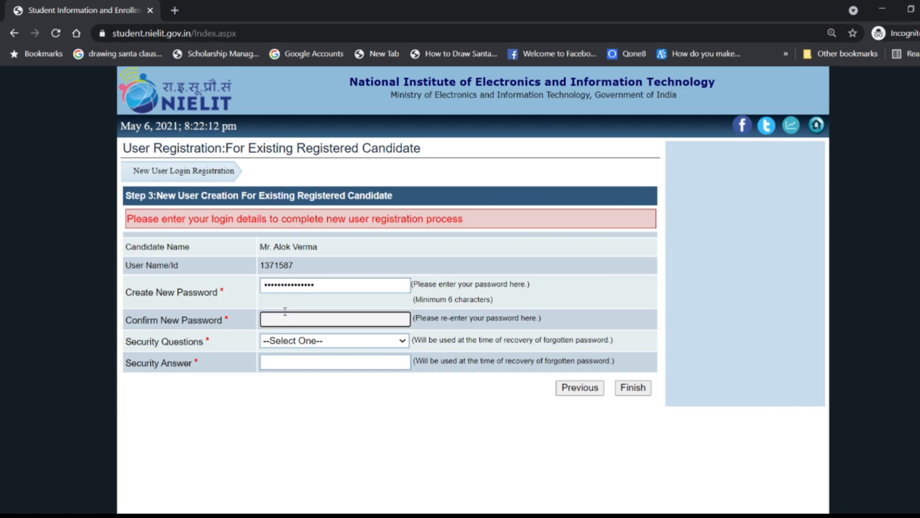
text(******)
text(*********)
Choose 'Your Ideal Name' as the security question and begin entering the answer
click(405, 341)
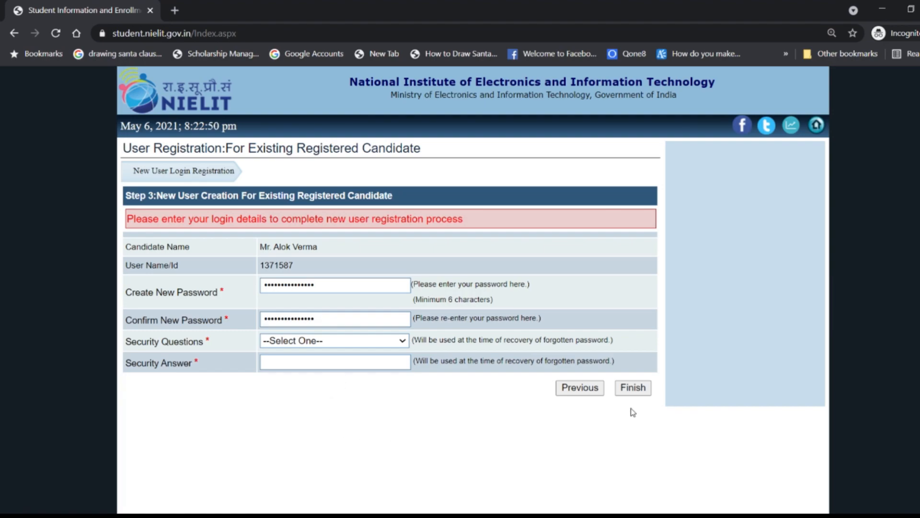
click(331, 366)
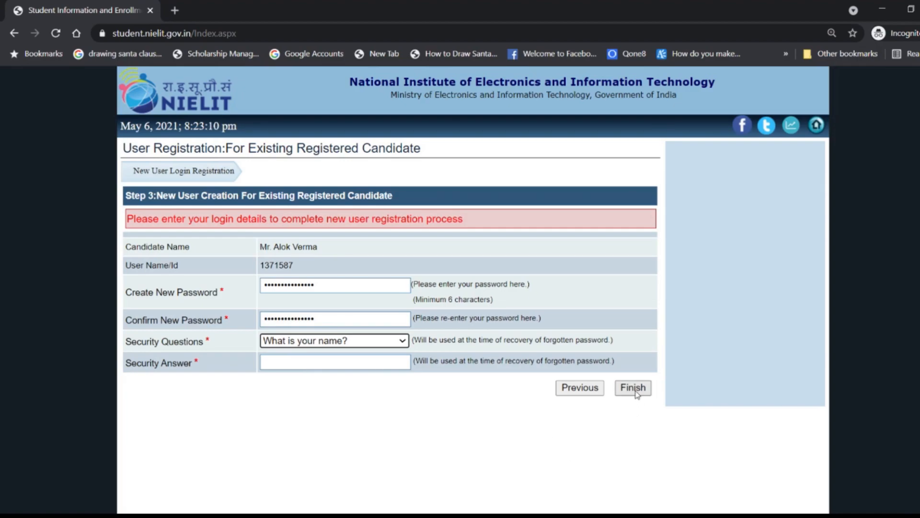
click(314, 361)
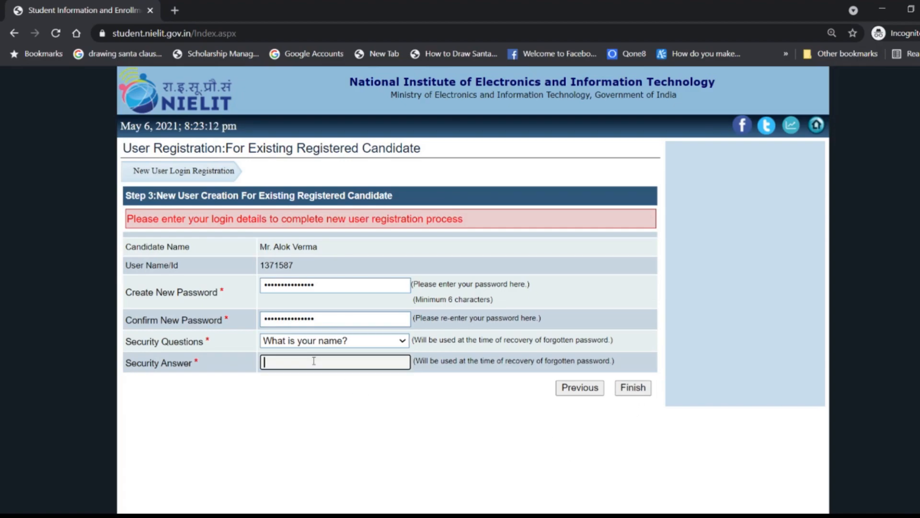
click(642, 384)
click(392, 345)
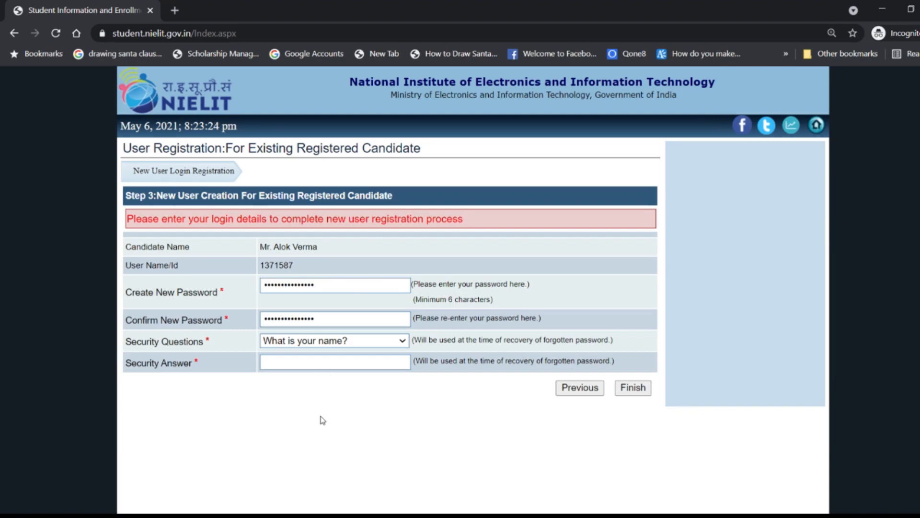
key(Down)
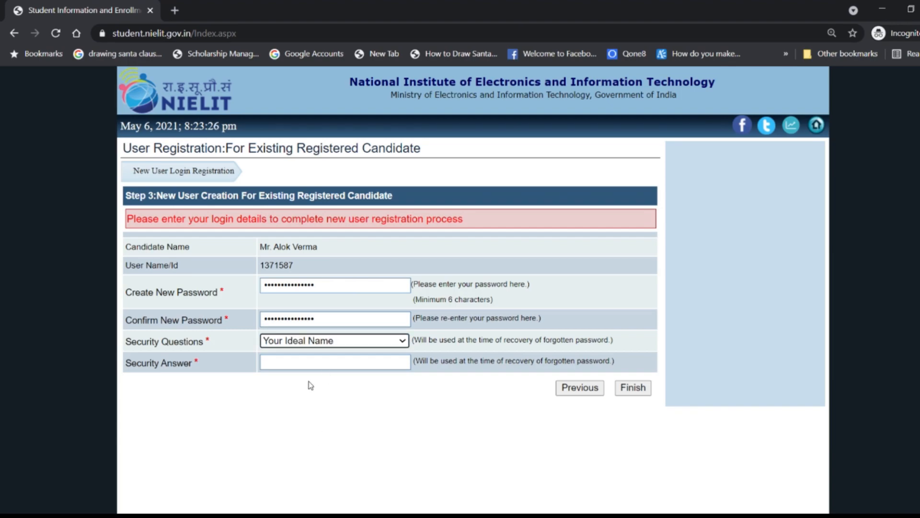
click(294, 364)
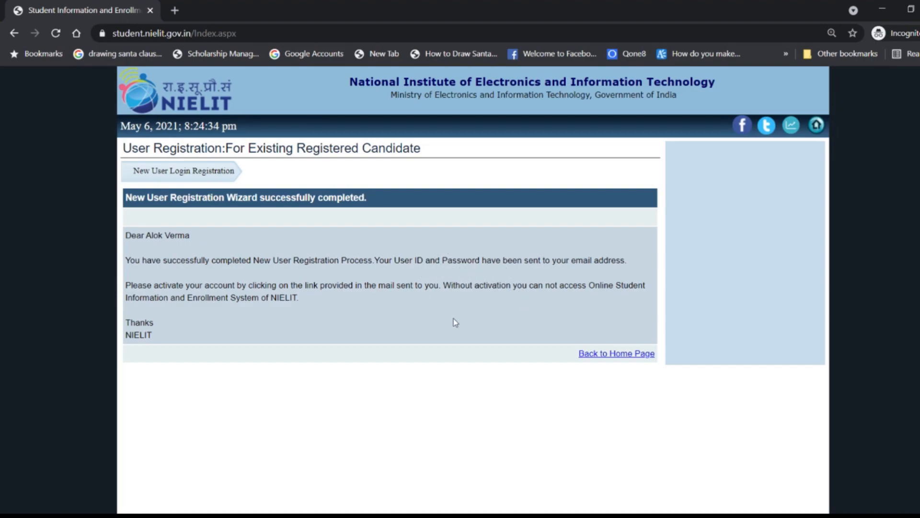
From the home page, log in as Candidate user type with the captcha code filled in
click(615, 355)
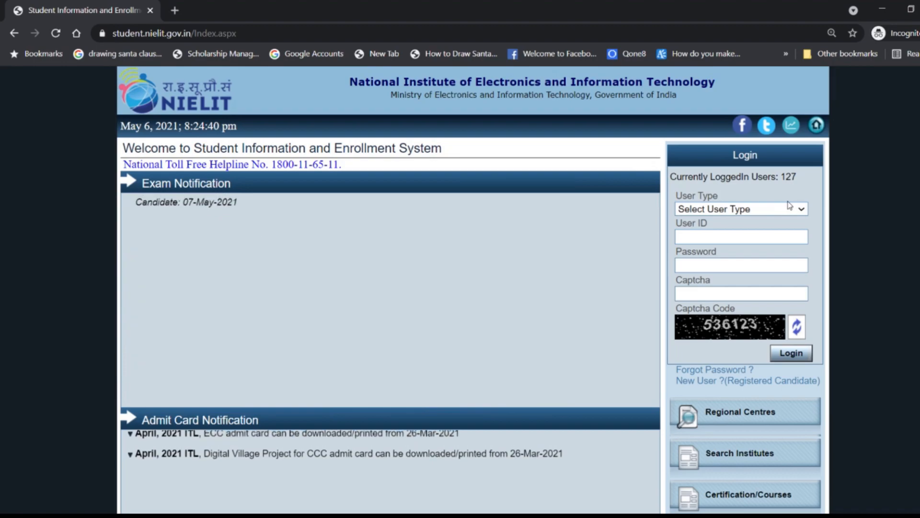
click(746, 240)
click(719, 237)
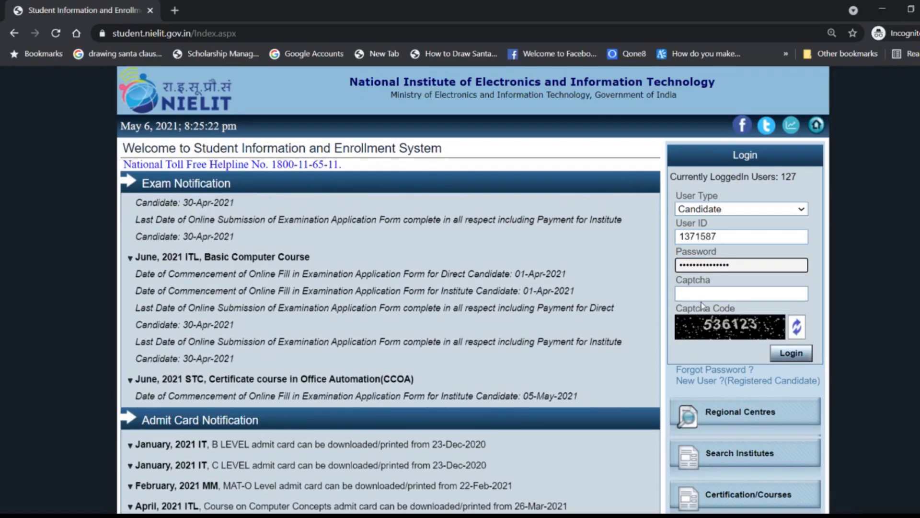
click(696, 292)
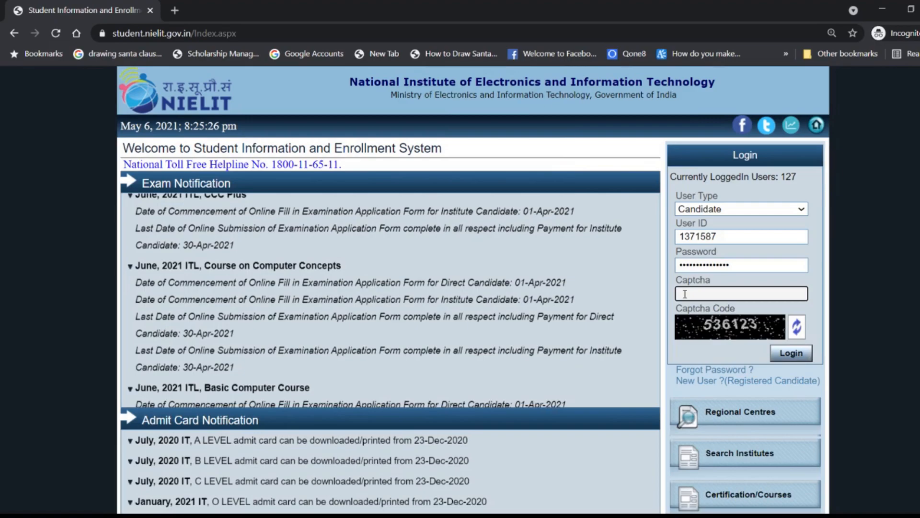
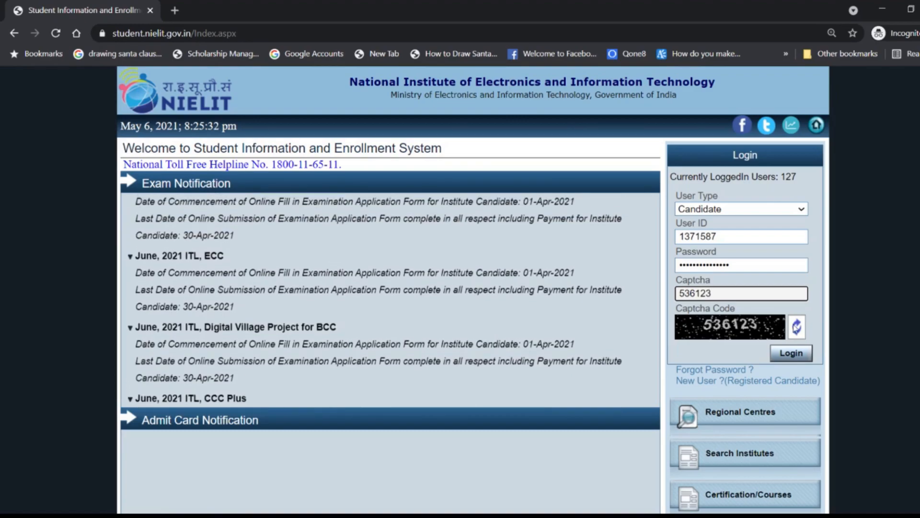
click(801, 355)
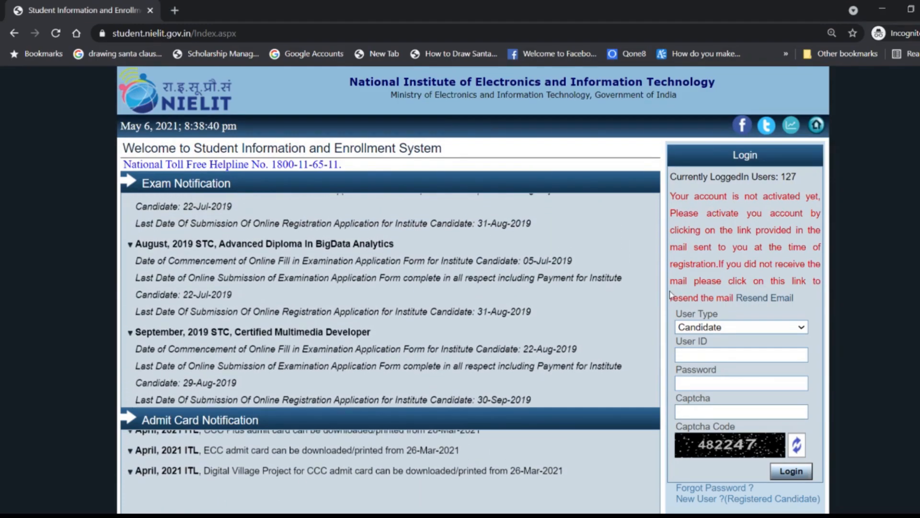
Log in again with the user ID, password and a fresh captcha code
click(689, 358)
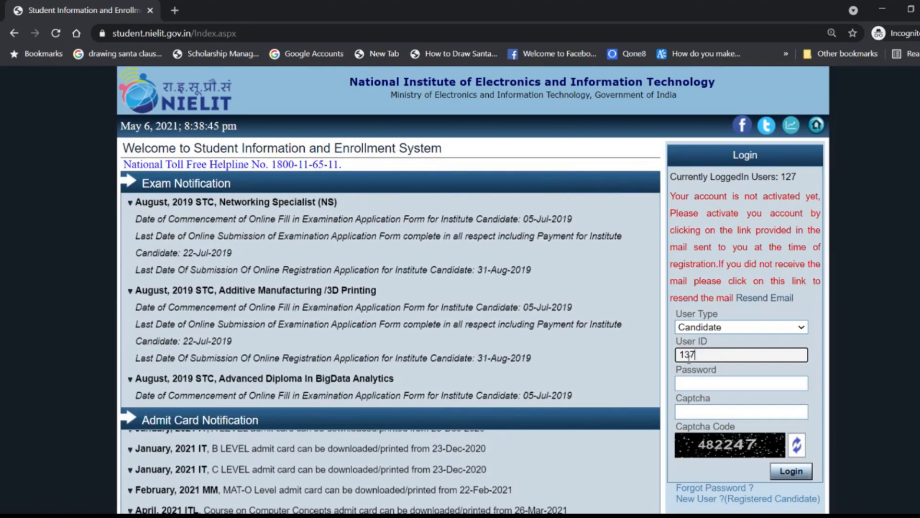
click(691, 384)
text(••••)
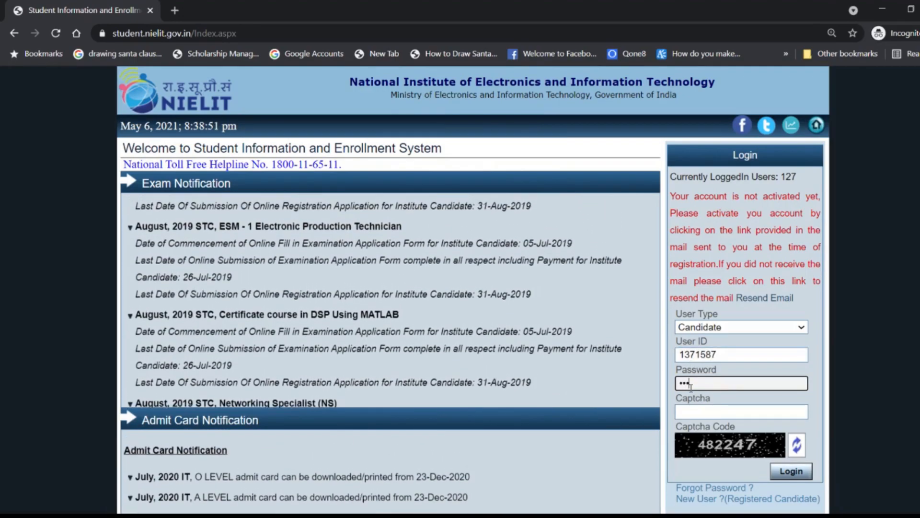
text(•••••)
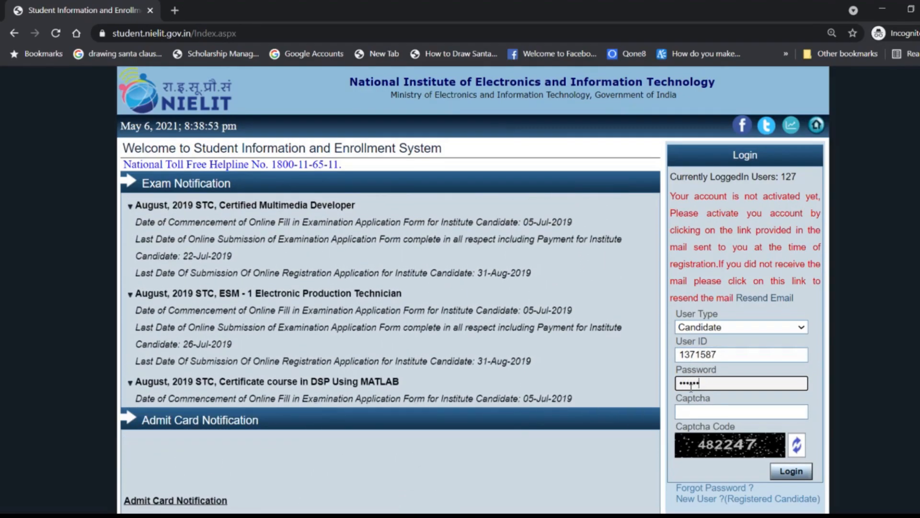
text(••)
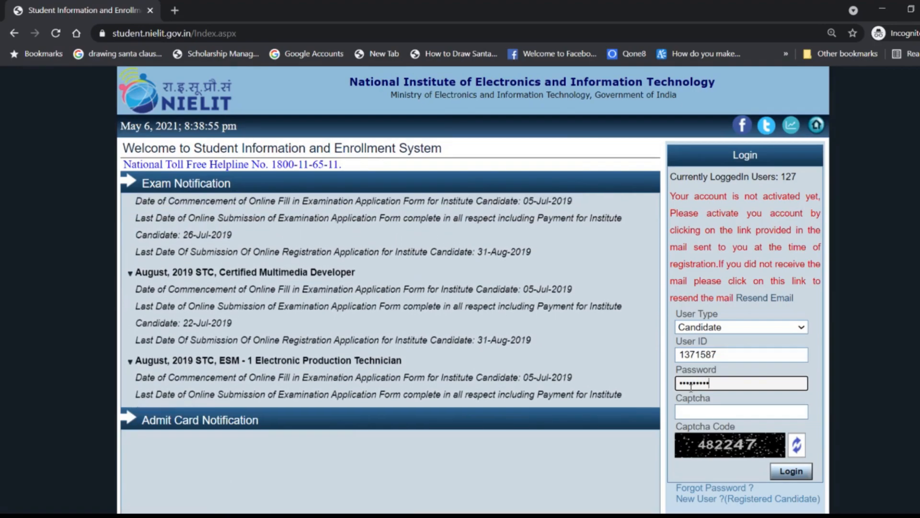
text(•••••)
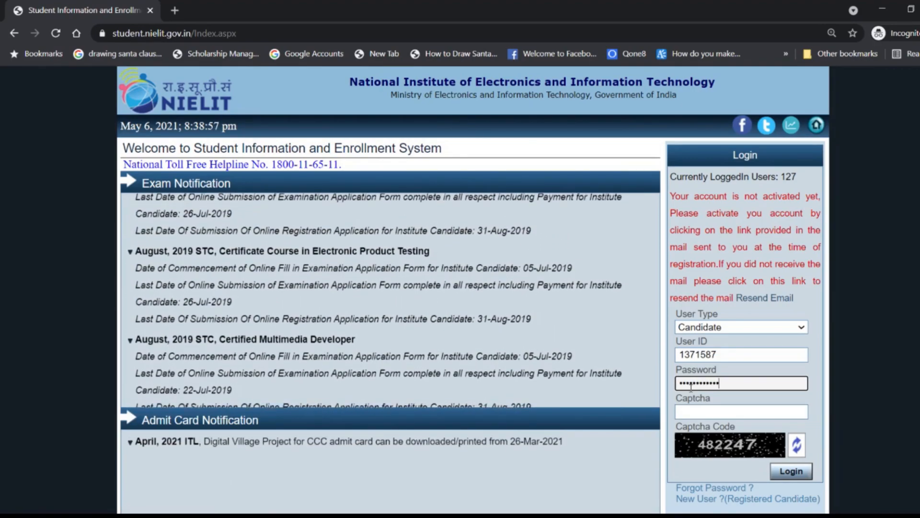
click(692, 411)
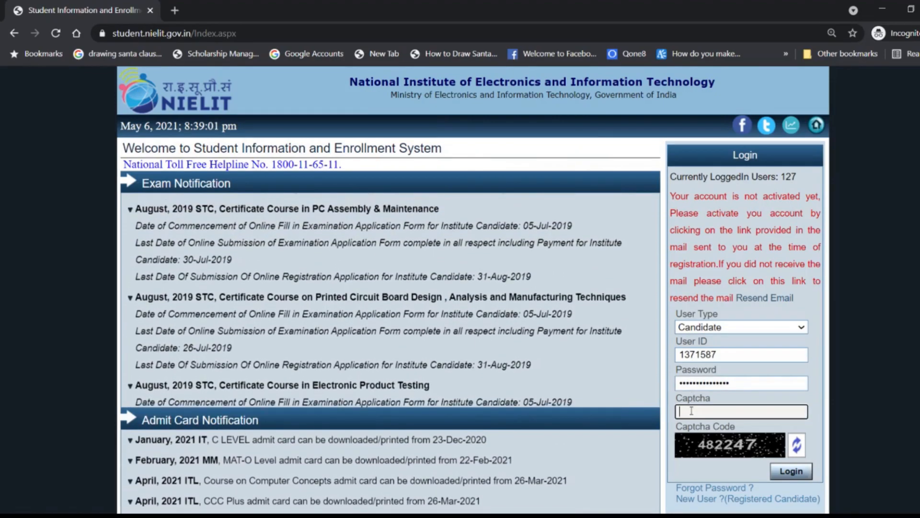
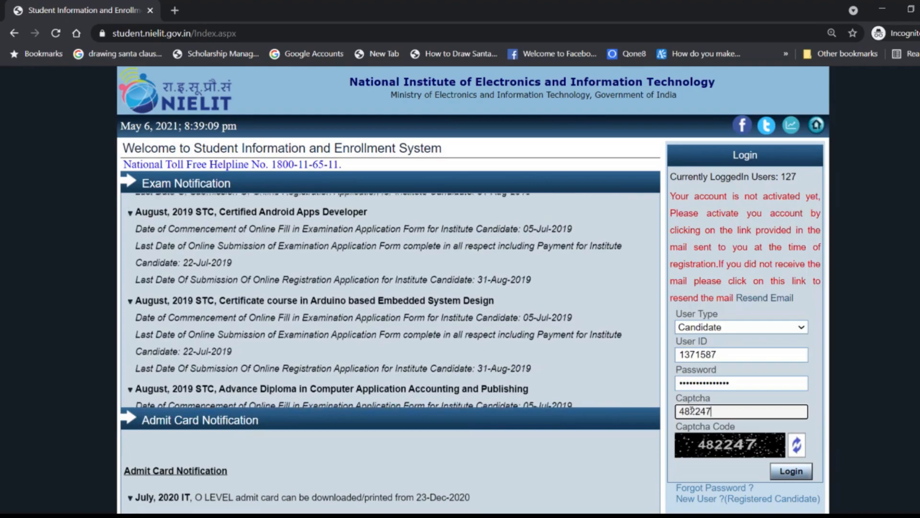
click(796, 472)
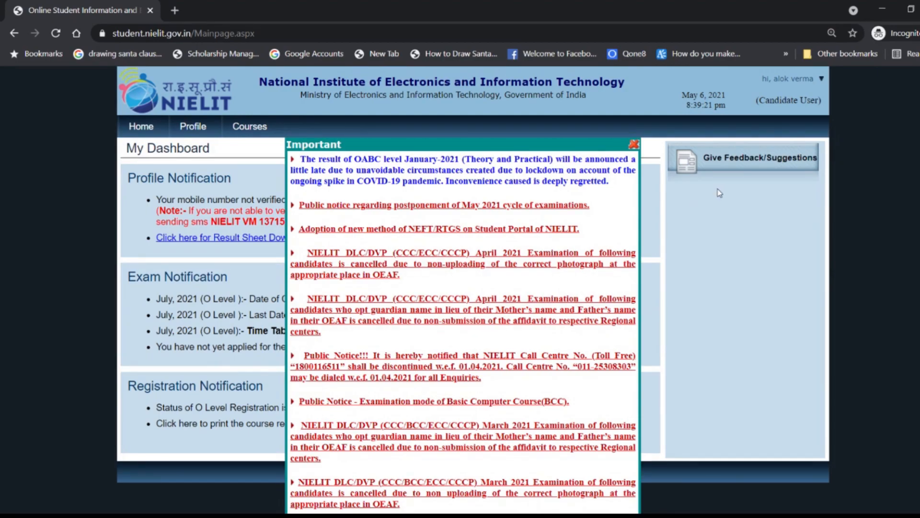
Dismiss the Important notice popup covering My Dashboard
click(634, 145)
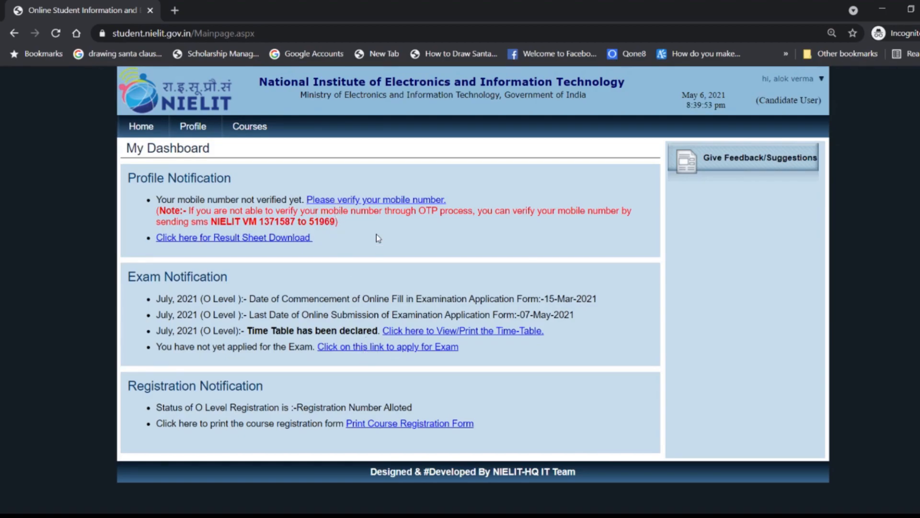
Verify the registered mobile number by entering the received OTP and validating it
click(356, 202)
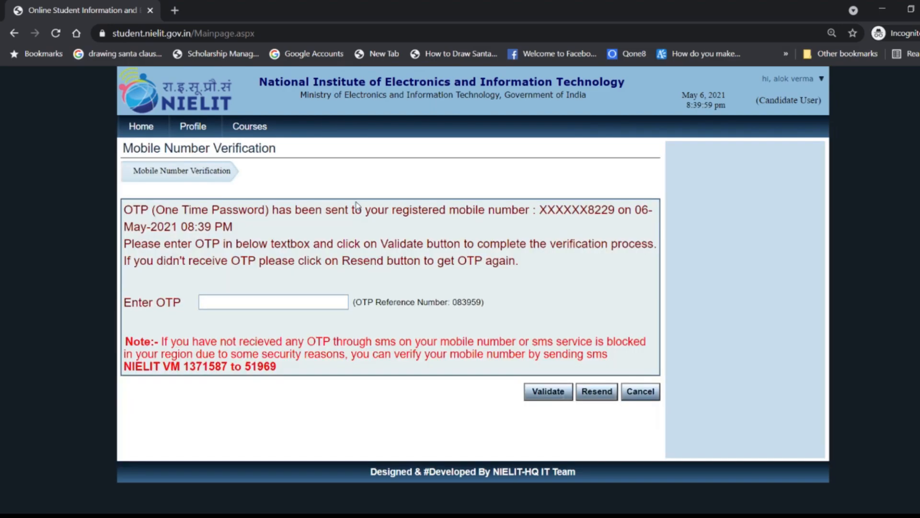
click(254, 301)
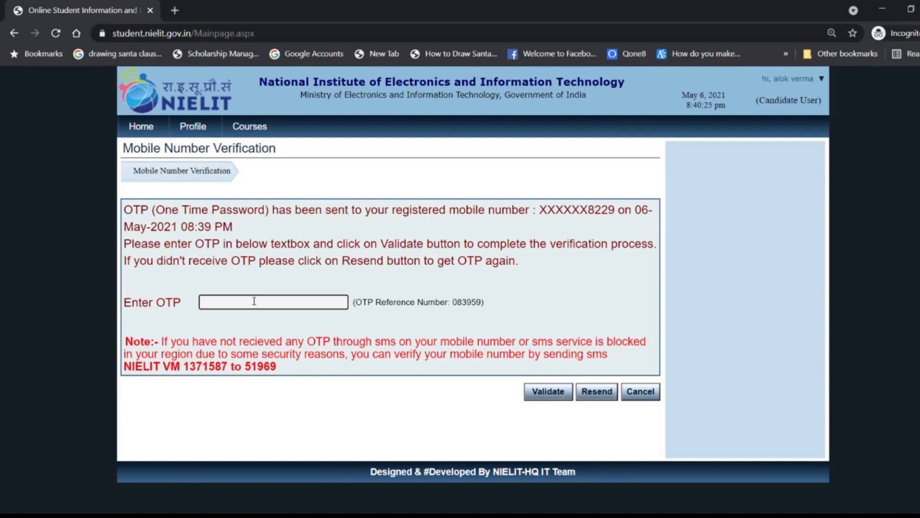
click(561, 394)
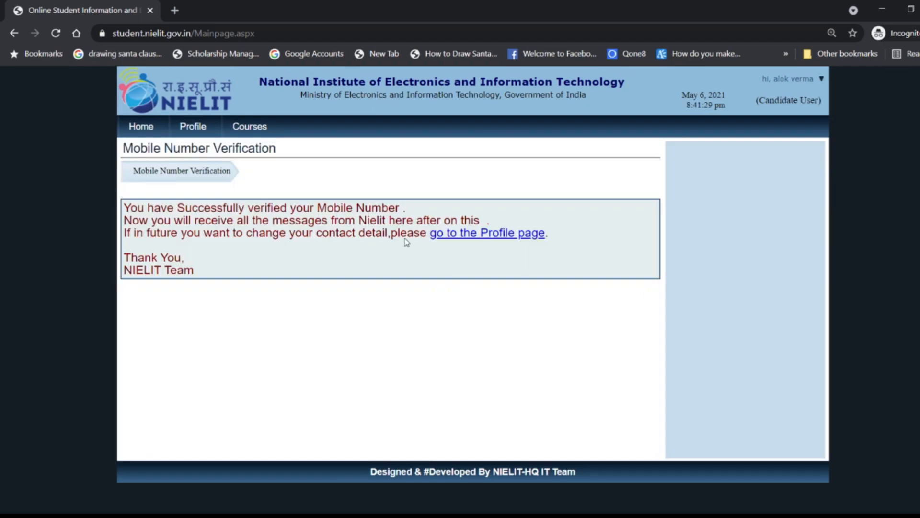
click(453, 237)
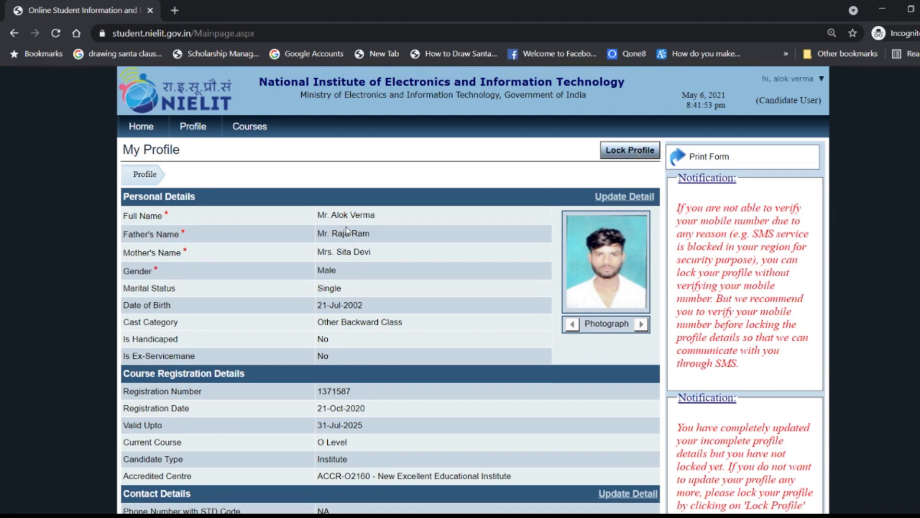
drag(321, 215, 392, 219)
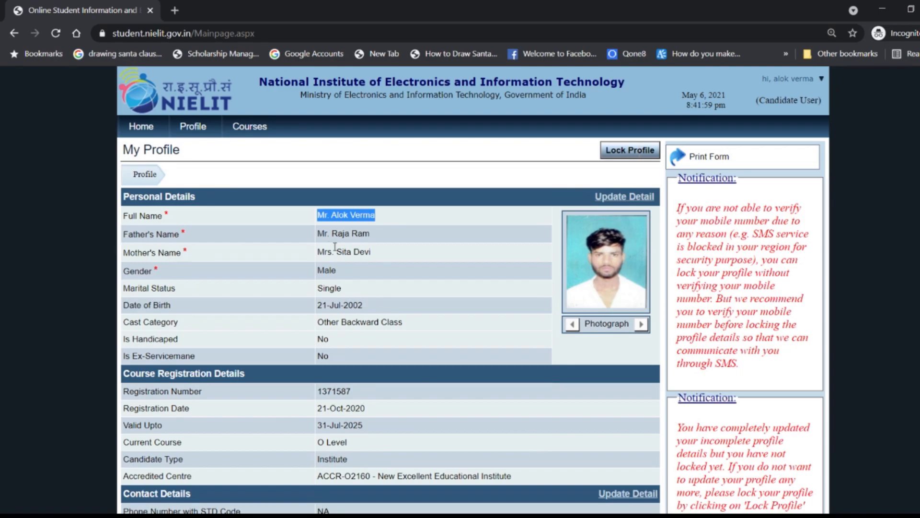
drag(318, 237, 373, 255)
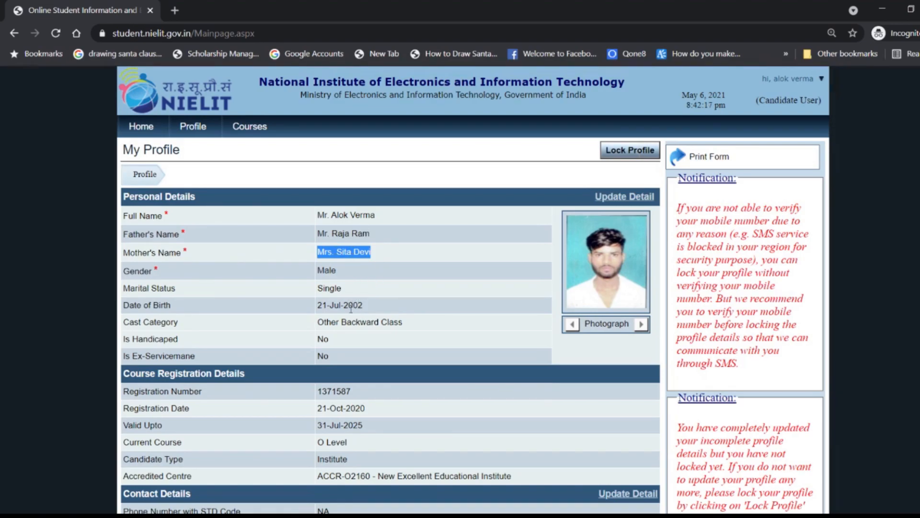
scroll(355, 306, down, 3)
scroll(352, 313, down, 7)
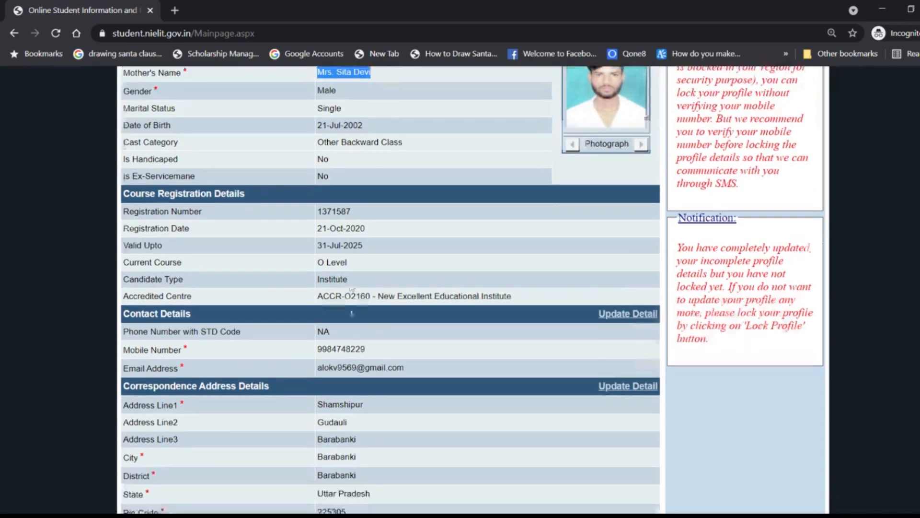
scroll(351, 310, up, 10)
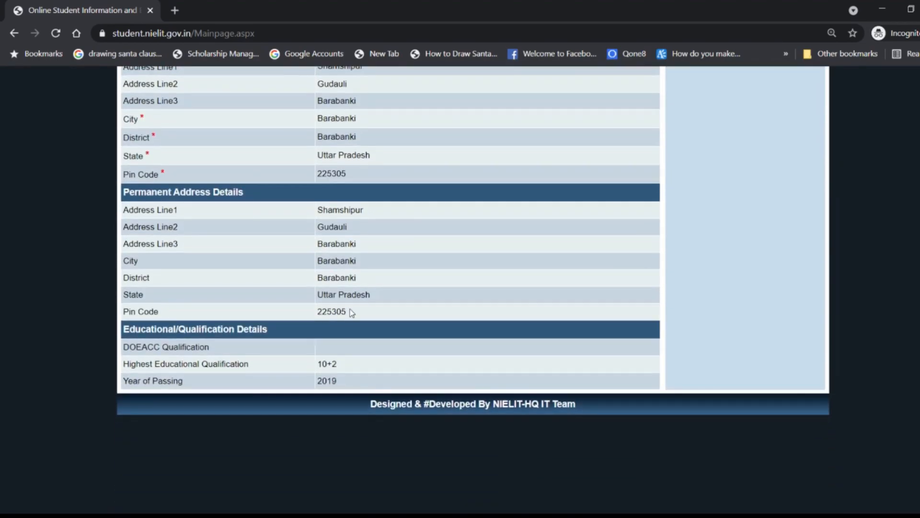
scroll(351, 310, up, 1)
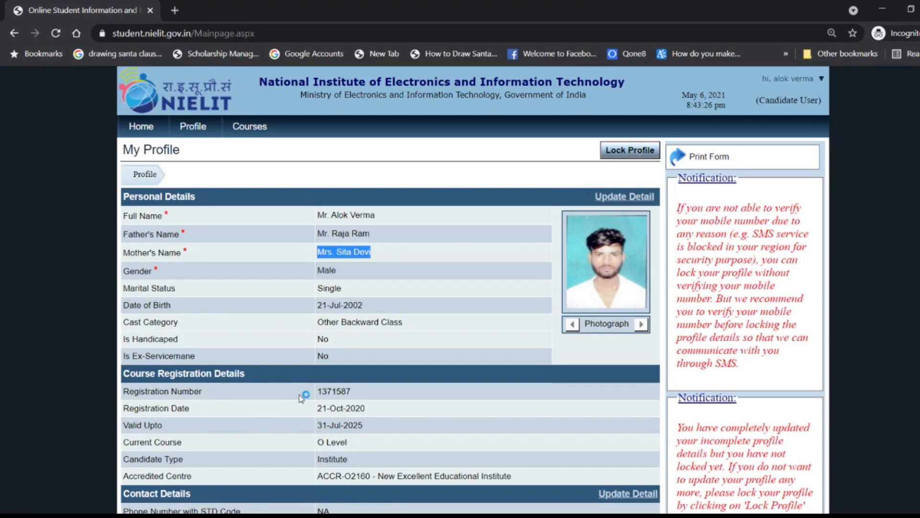
scroll(302, 397, down, 1)
scroll(301, 398, up, 1)
Go through Lock Profile and Confirm Lock to bring up the prompt for locking personal details
click(626, 152)
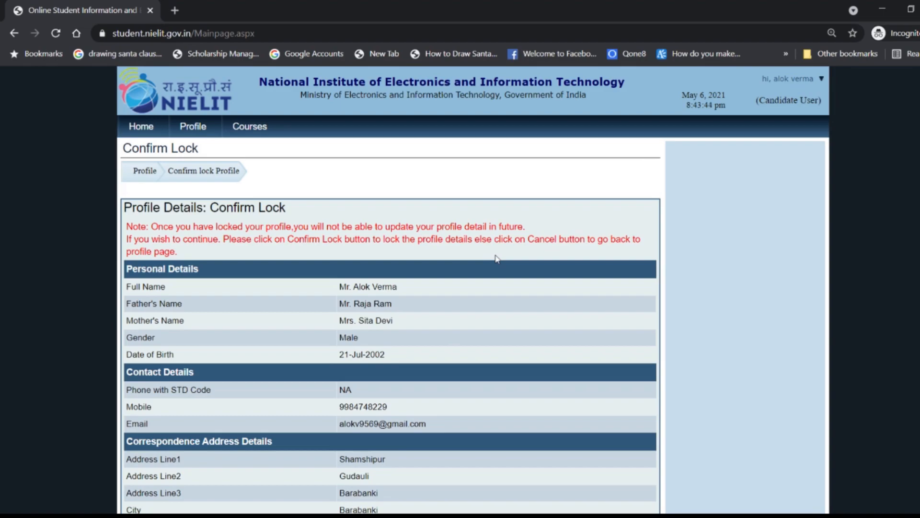
scroll(497, 259, down, 2)
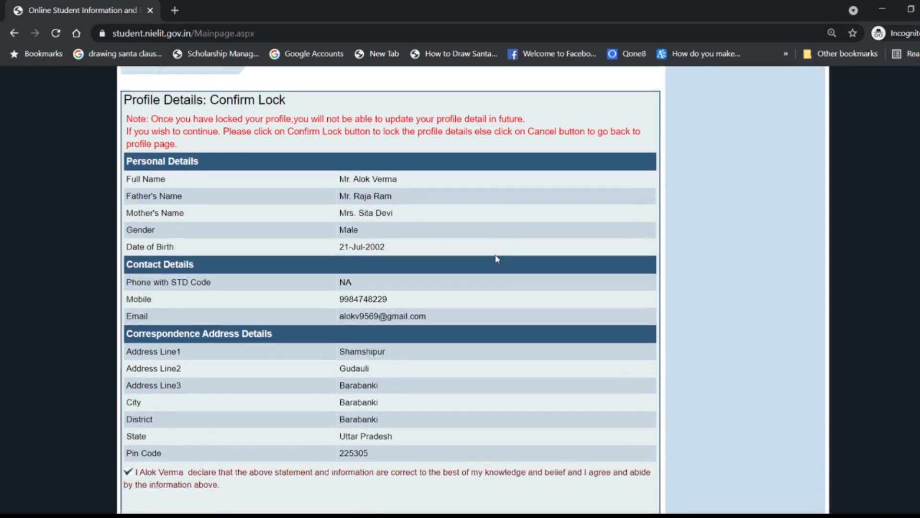
scroll(497, 259, up, 2)
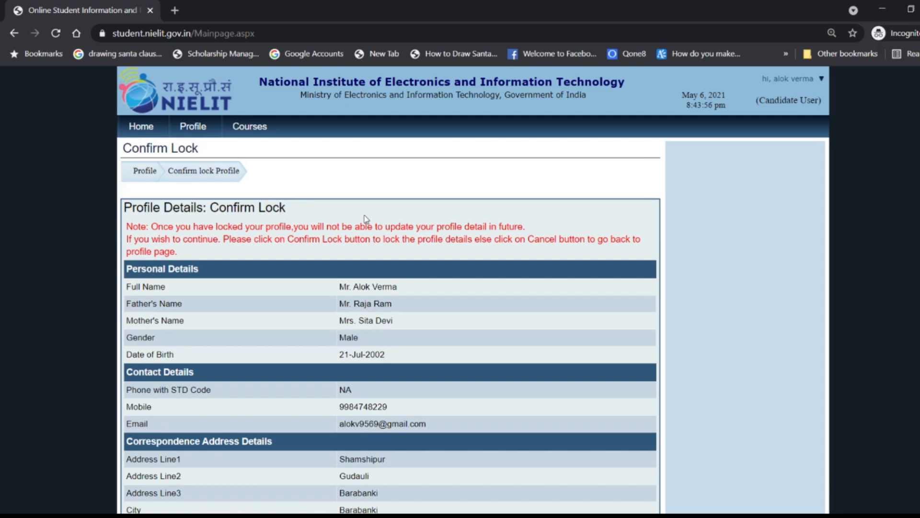
scroll(364, 218, down, 6)
scroll(365, 216, up, 1)
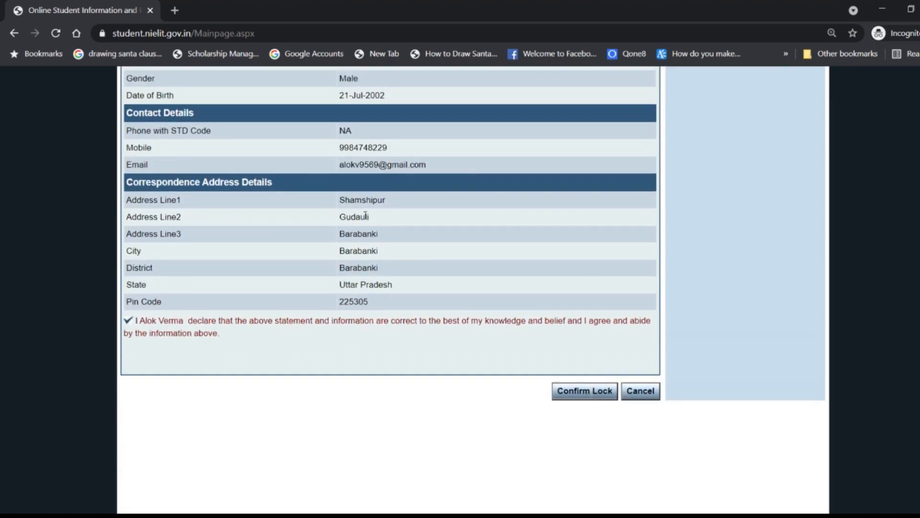
click(579, 389)
click(578, 397)
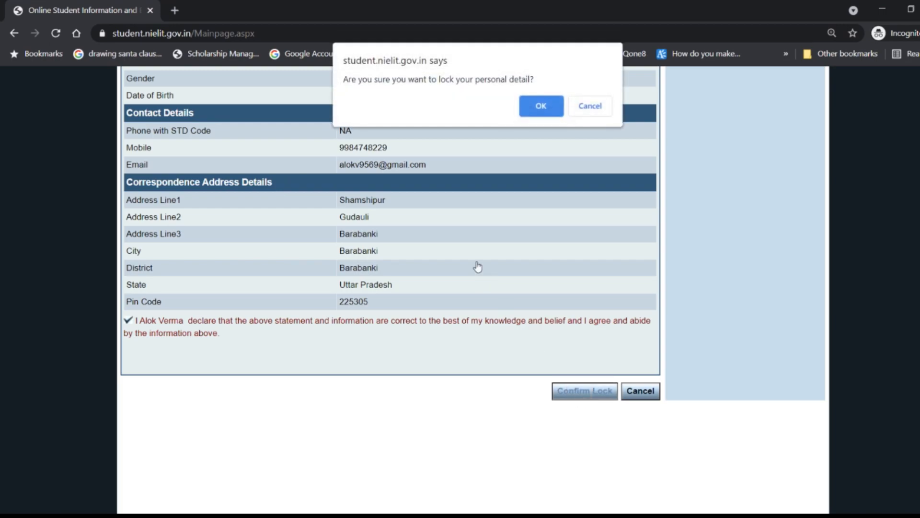
Agree to lock the personal details and return to the top of My Dashboard
click(537, 106)
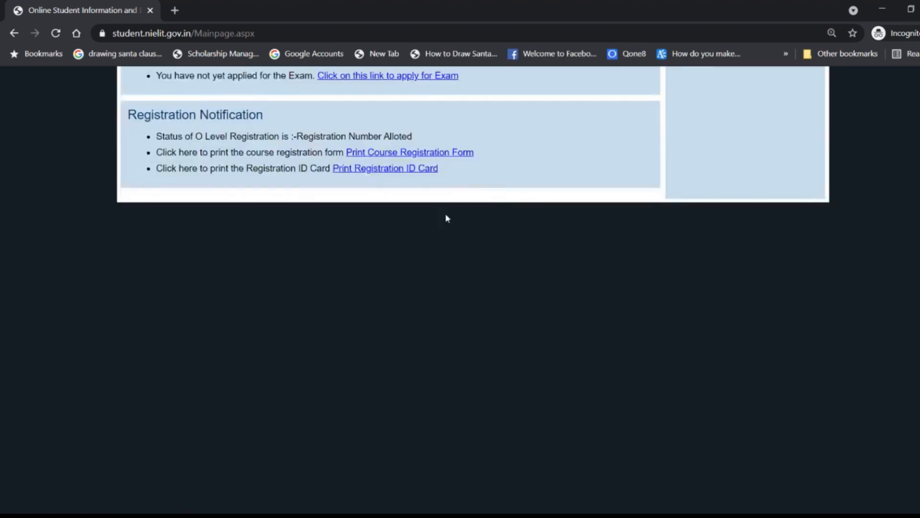
scroll(447, 219, up, 5)
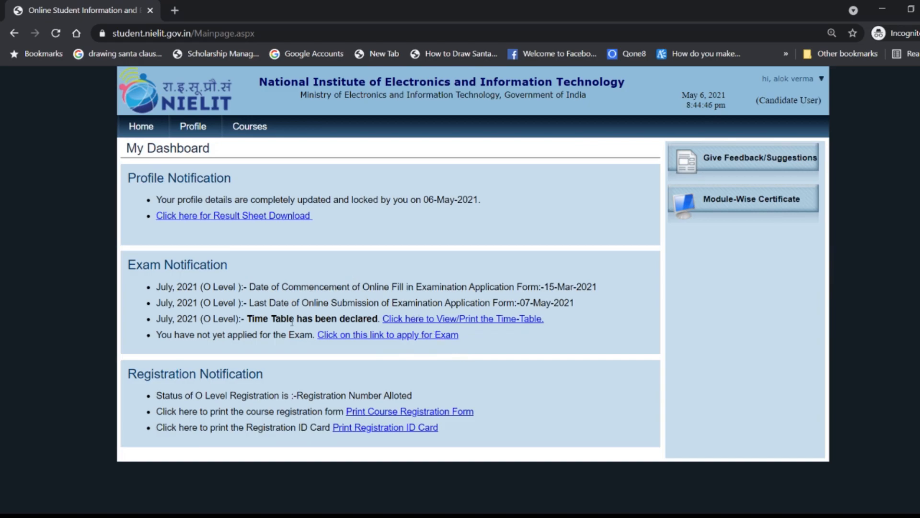
Follow the dashboard's apply link to the O Level July 2021 Online Examination Form
click(369, 336)
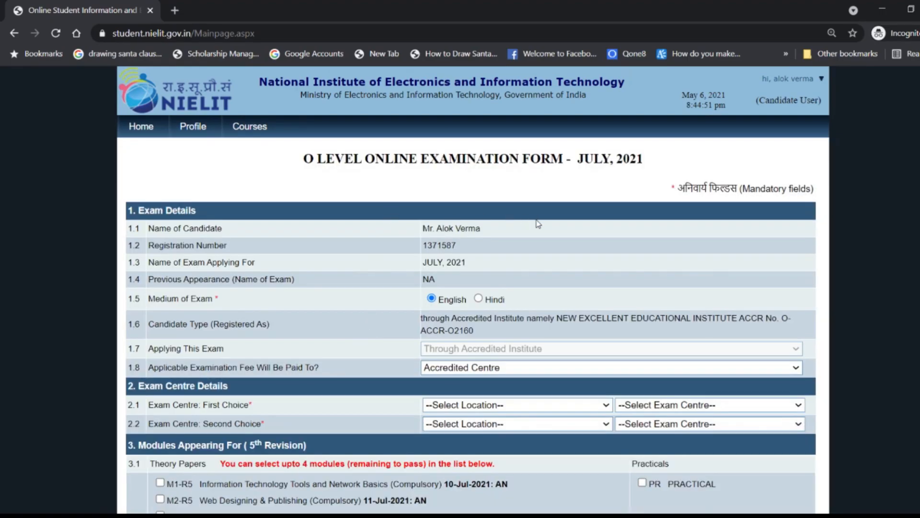
scroll(584, 239, down, 6)
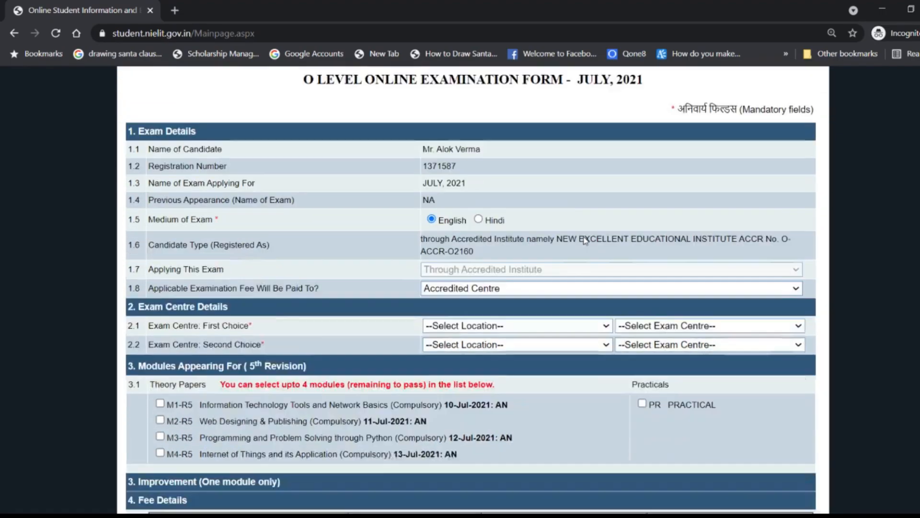
scroll(583, 238, up, 6)
scroll(586, 239, down, 1)
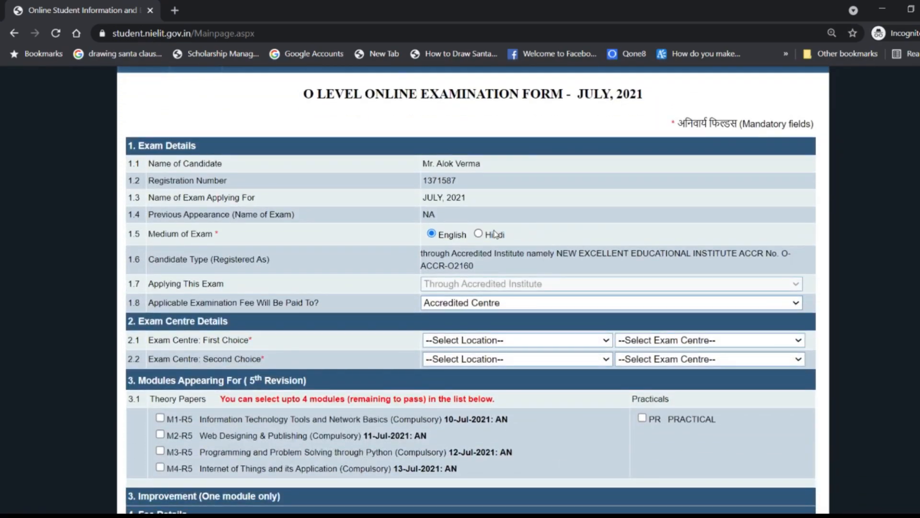
Keep English as the Medium of Exam after trying Hindi
click(479, 235)
click(433, 235)
click(479, 233)
click(431, 233)
Set field 1.8's exam fee payment to 'NIELIT (Using Available Payment Methods)'
click(572, 318)
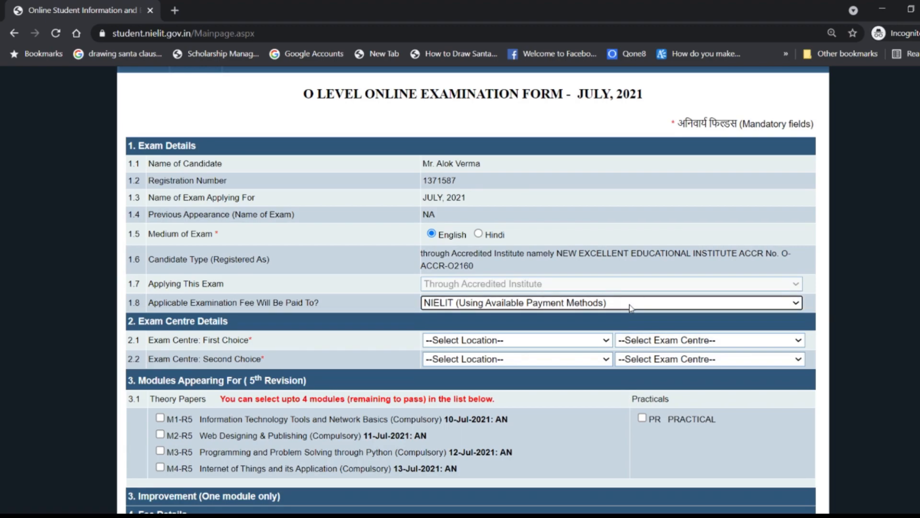
click(597, 331)
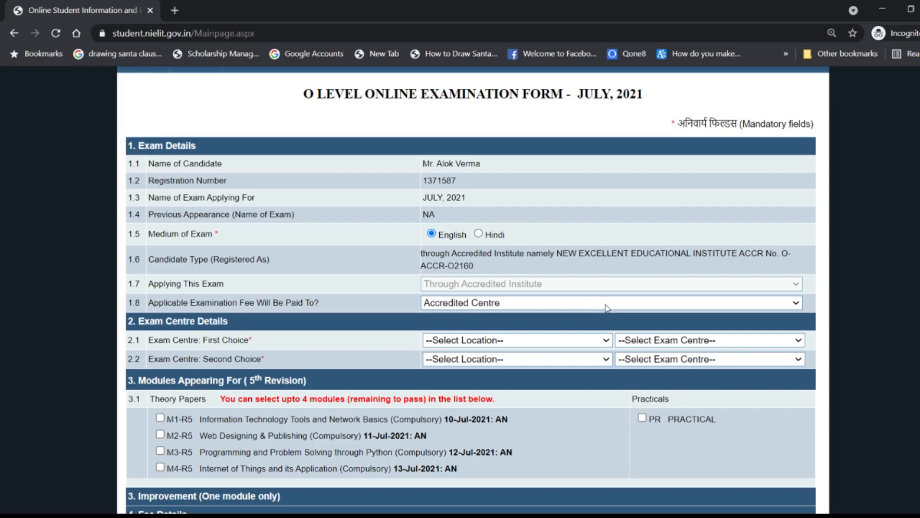
click(565, 315)
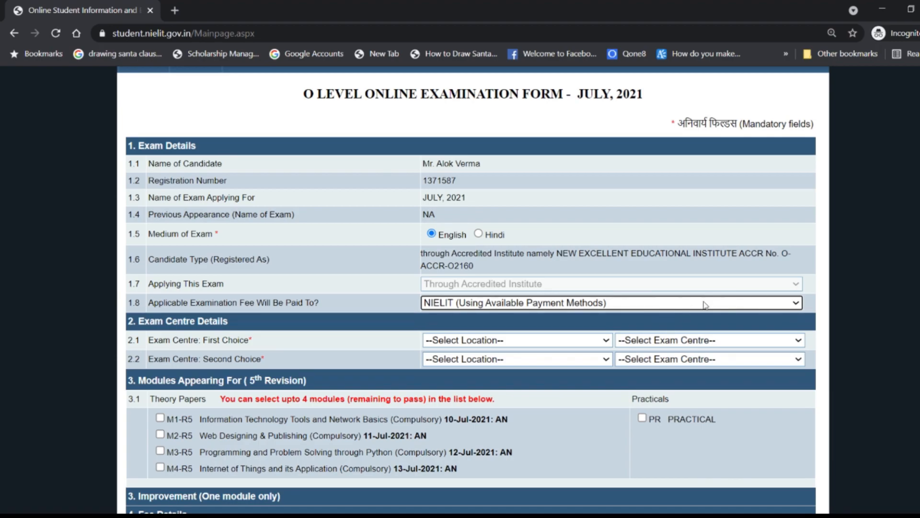
click(748, 304)
click(748, 303)
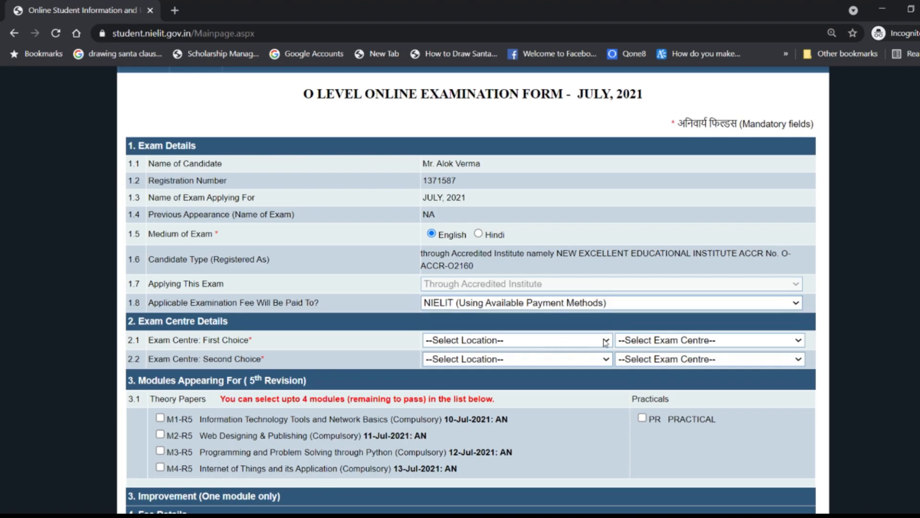
Choose UTTAR PRADESH for both locations, UPLNW - LUCKNOW (P) first and UPGON - GONDA (S) second
click(472, 258)
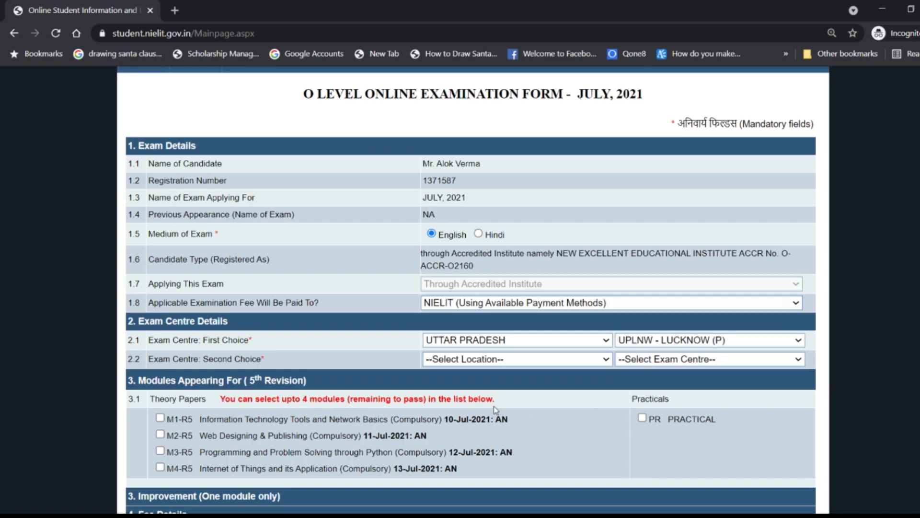
click(523, 266)
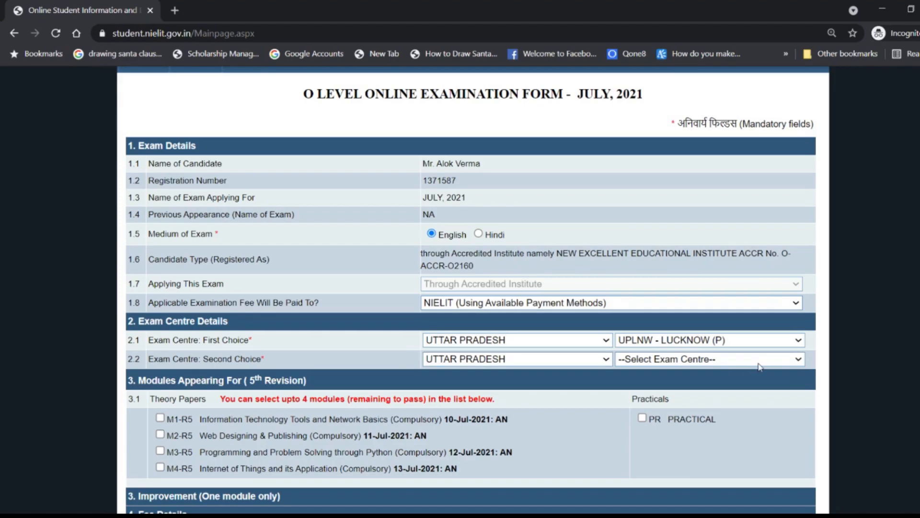
click(703, 337)
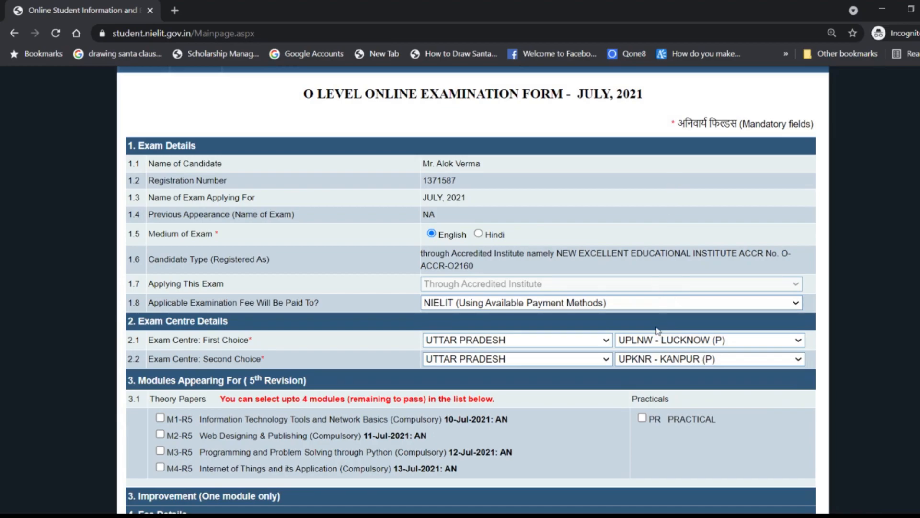
click(653, 284)
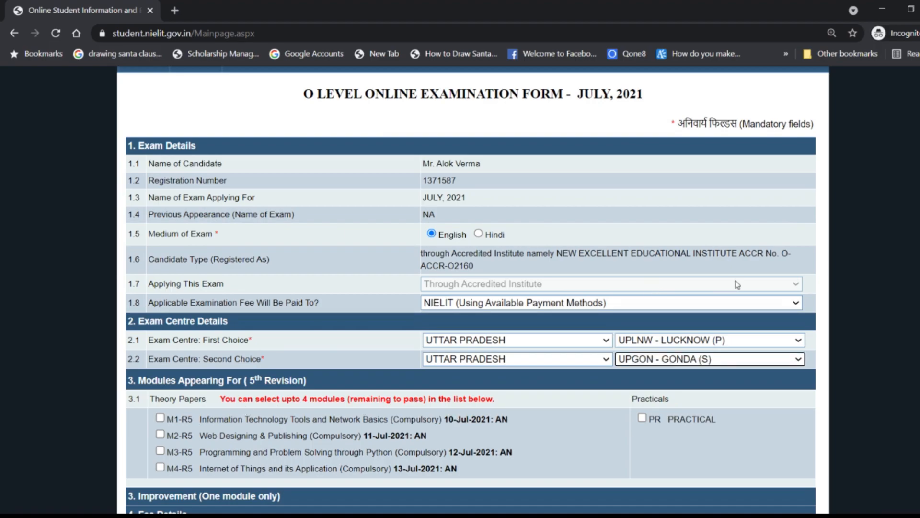
Tick modules M1-R5, M2-R5, M3-R5, M4-R5 and PR PRACTICAL, bringing total fees to Rs. 3600.00
scroll(473, 287, down, 2)
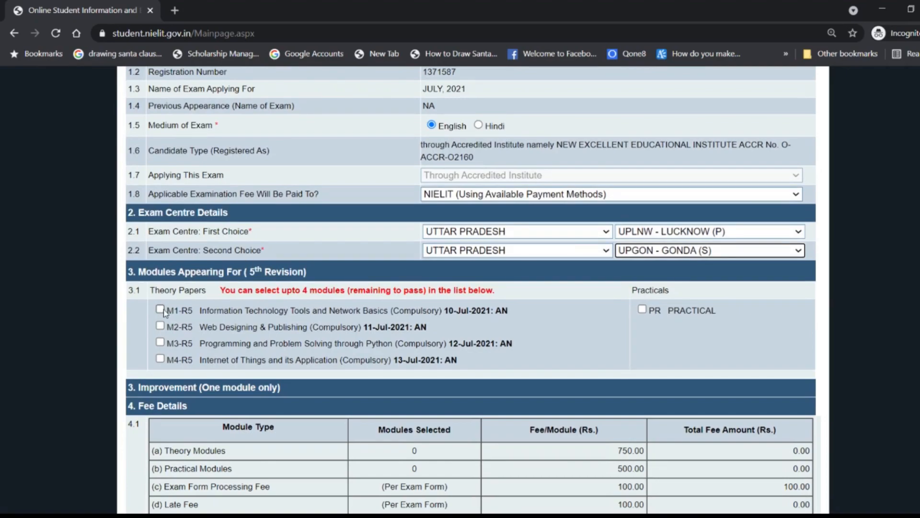
click(161, 310)
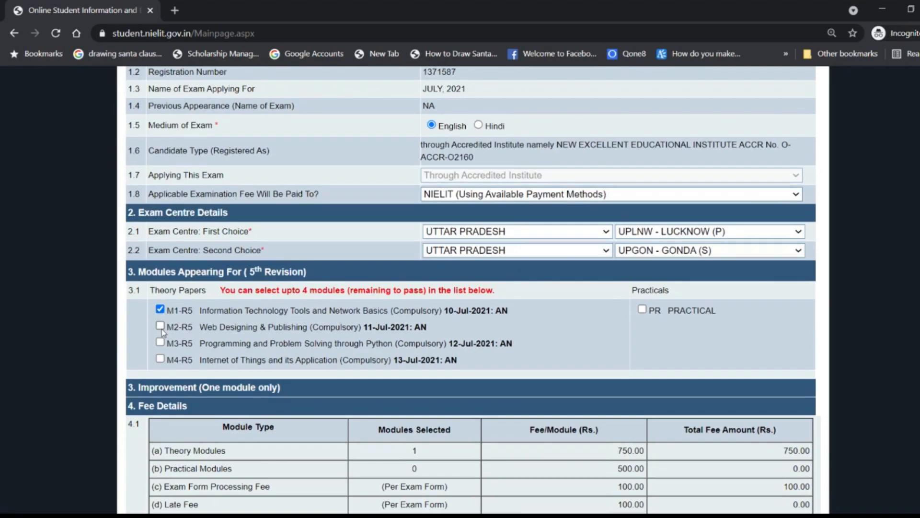
click(160, 326)
scroll(826, 373, down, 3)
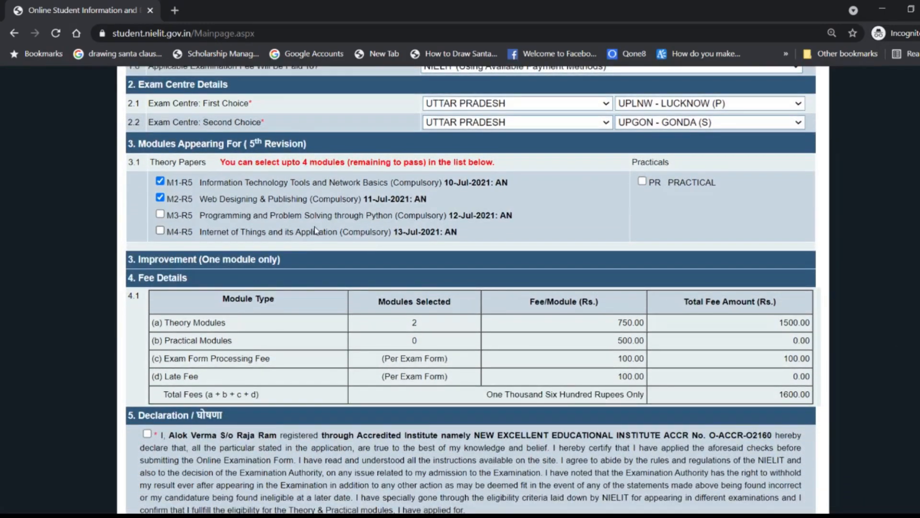
click(161, 197)
click(161, 199)
click(160, 181)
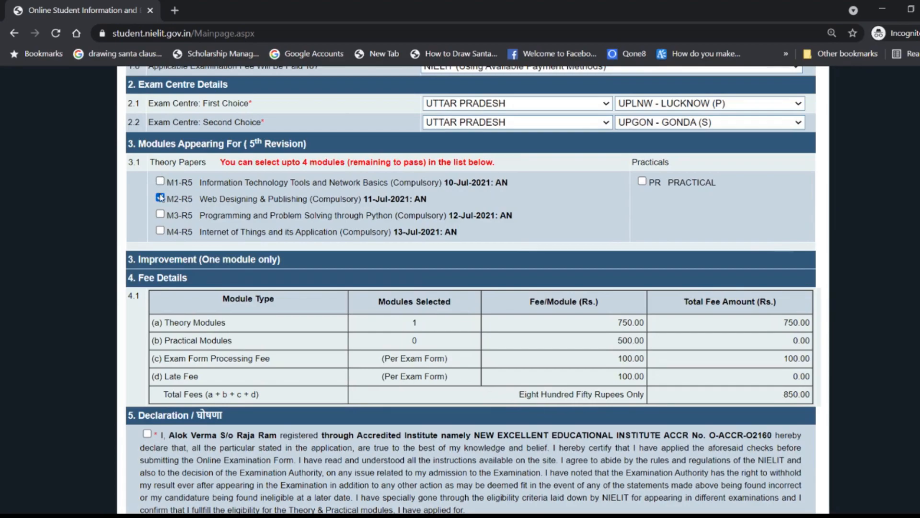
click(160, 181)
click(161, 198)
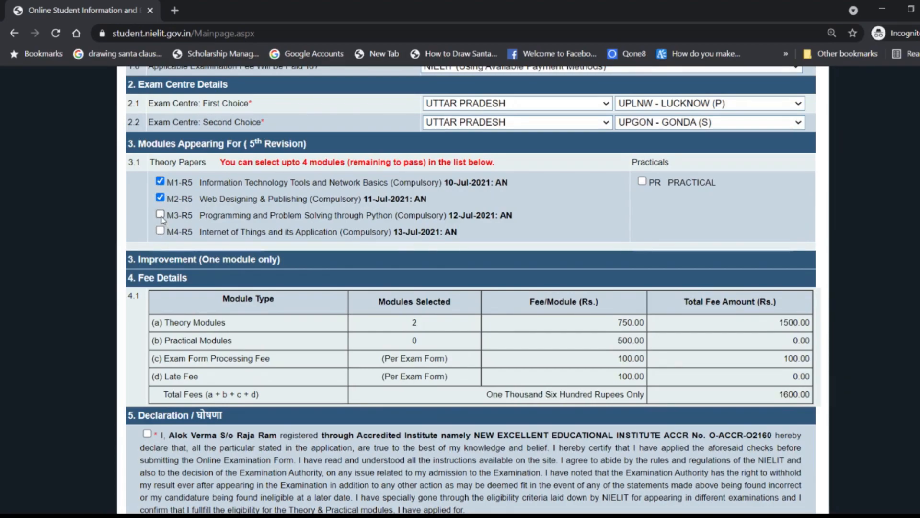
click(160, 215)
click(160, 230)
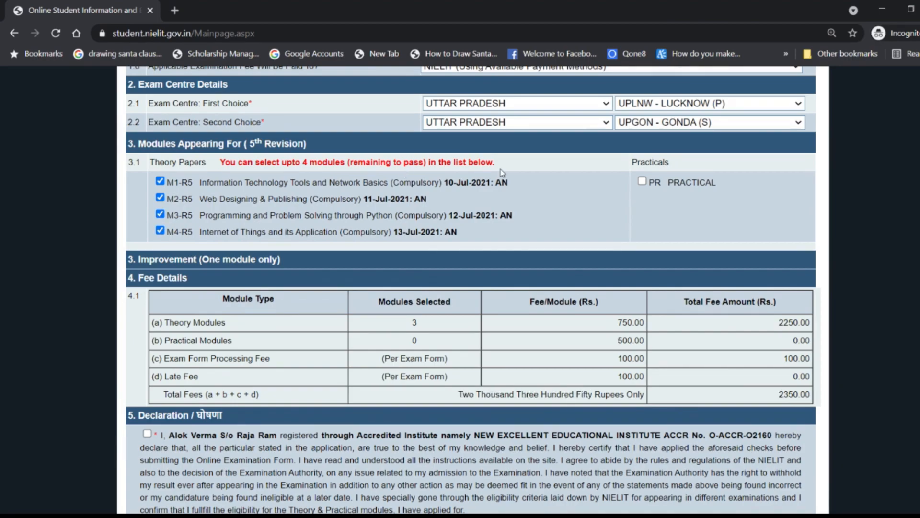
click(642, 182)
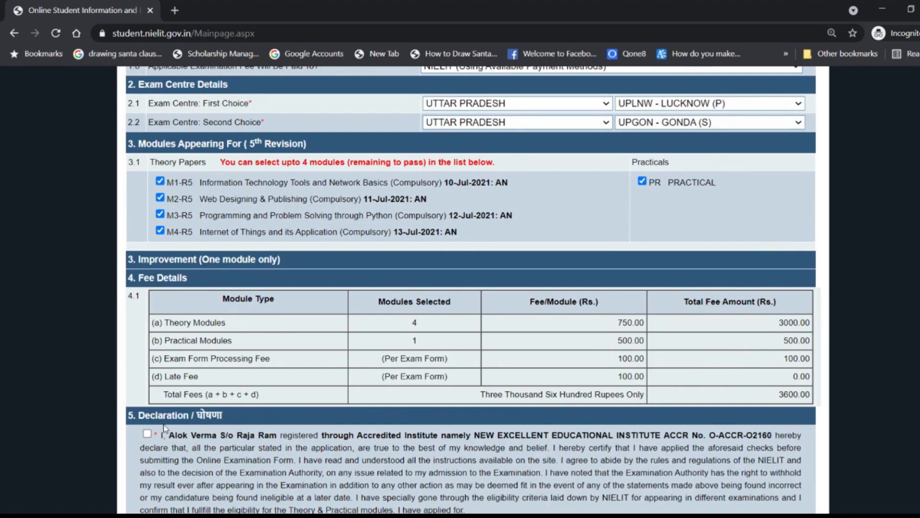
Accept the candidate declaration at the bottom of the exam form
click(147, 435)
scroll(473, 288, down, 5)
scroll(602, 431, up, 1)
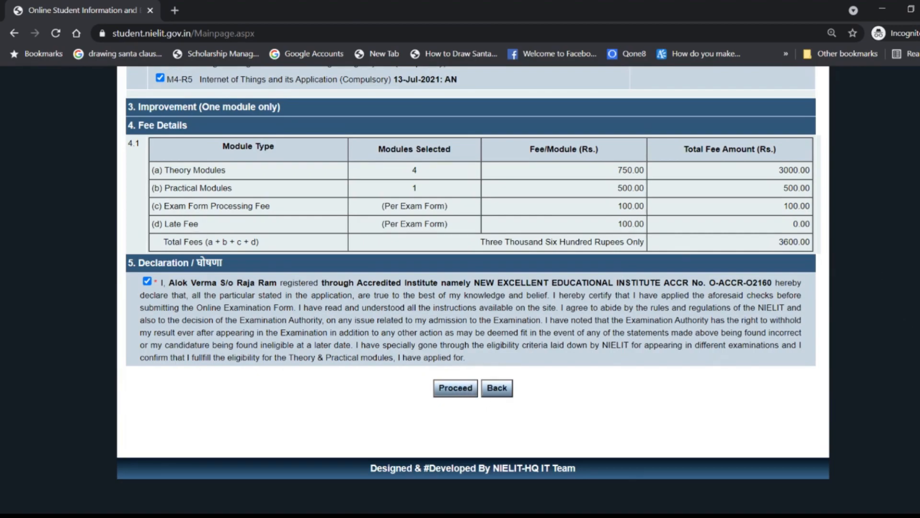
scroll(473, 287, up, 12)
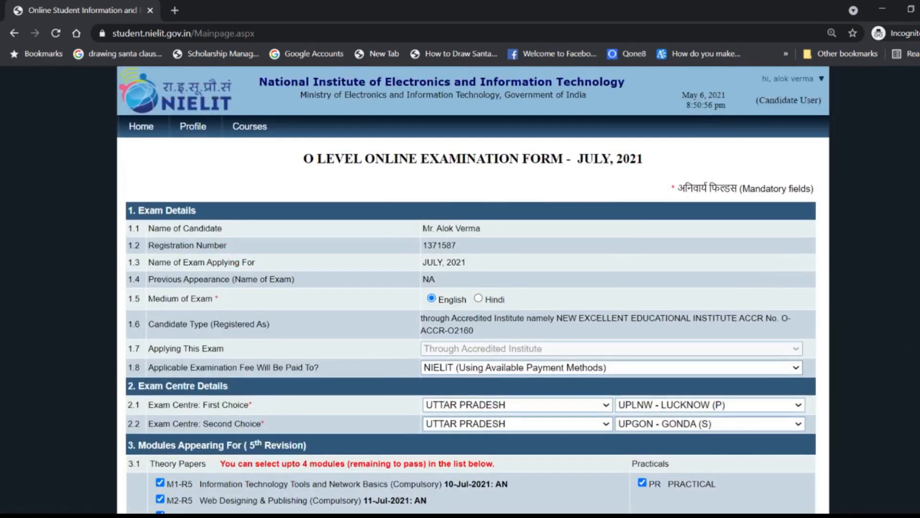
scroll(473, 287, down, 2)
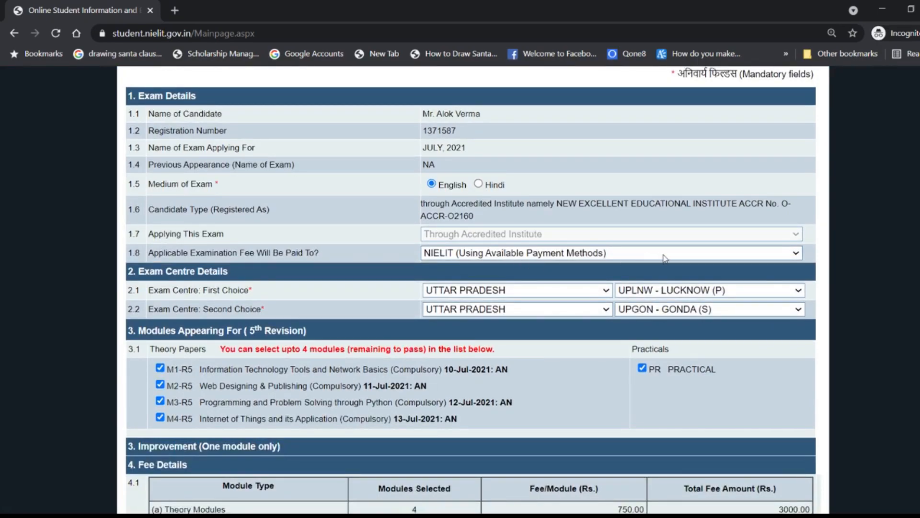
Recheck the fee payment choice and send the form on with Proceed
click(518, 265)
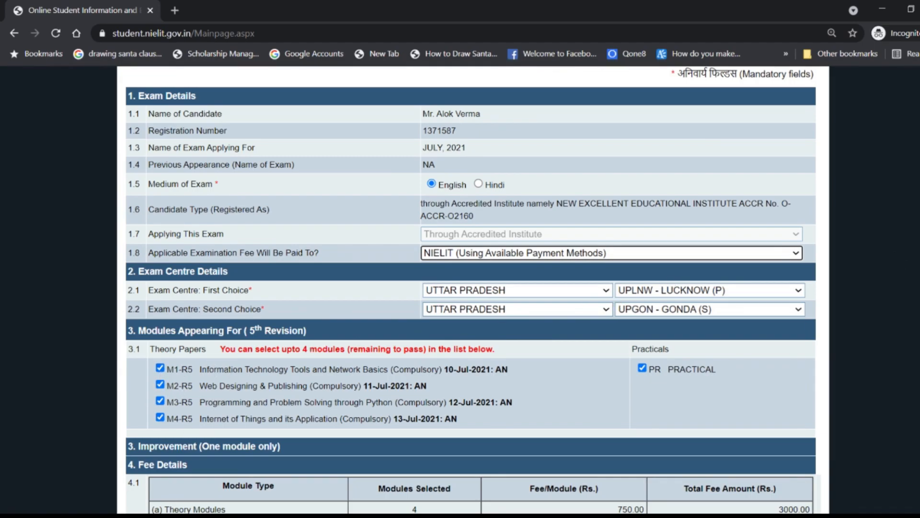
scroll(513, 224, down, 4)
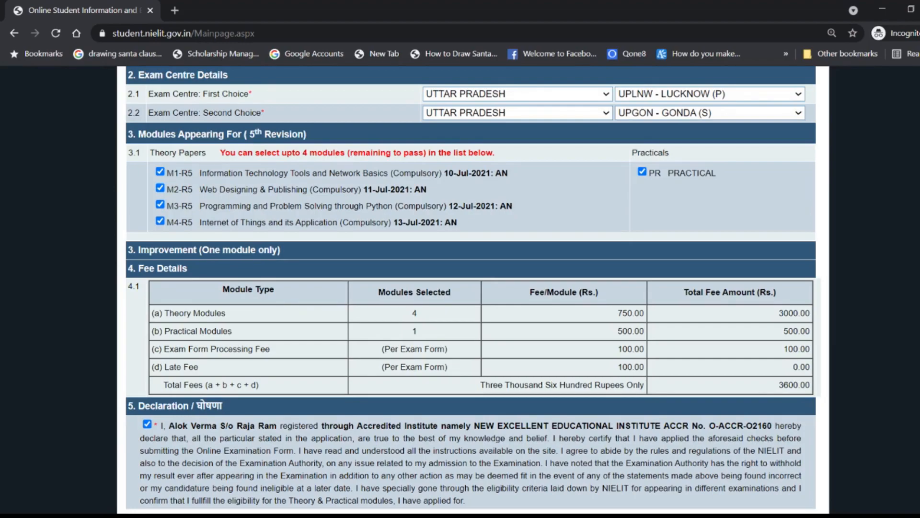
scroll(580, 326, down, 5)
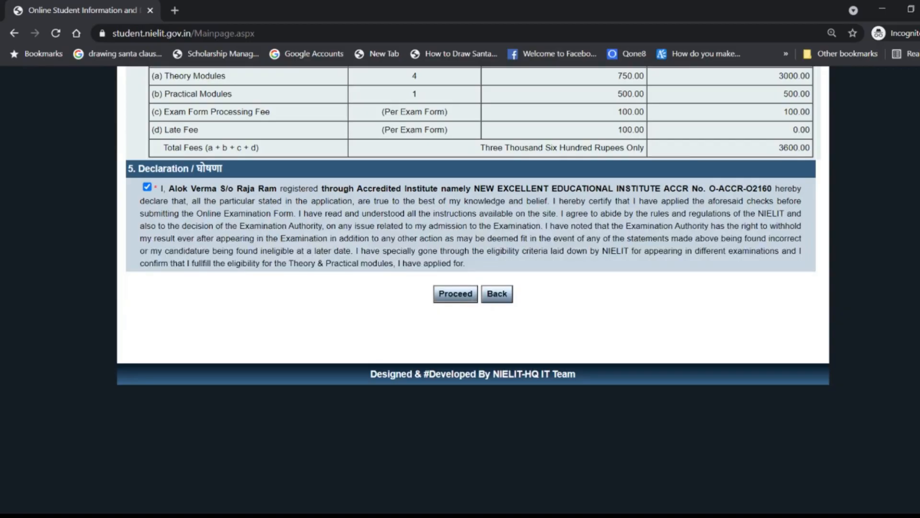
scroll(474, 289, up, 10)
scroll(473, 290, down, 7)
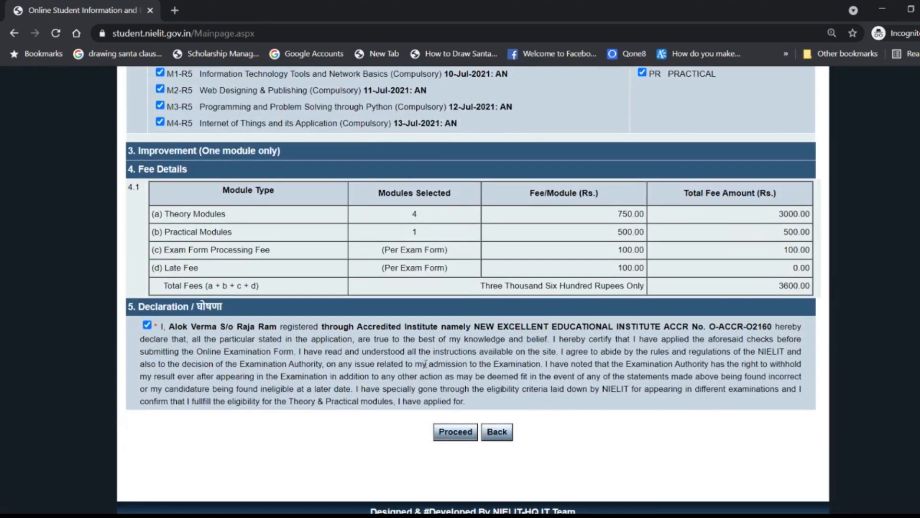
click(455, 431)
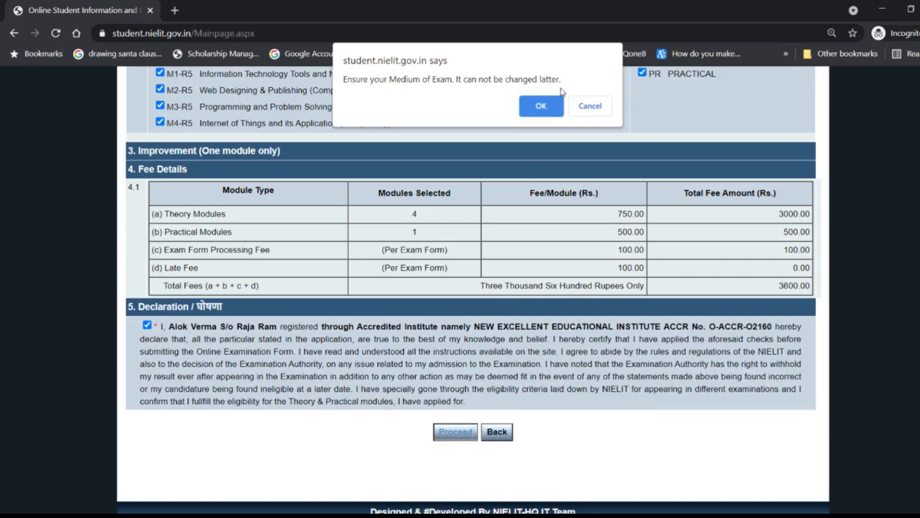
Accept the Medium of Exam warning and review the preview with its application number and 3600.00 fees
scroll(550, 106, down, 1)
click(541, 107)
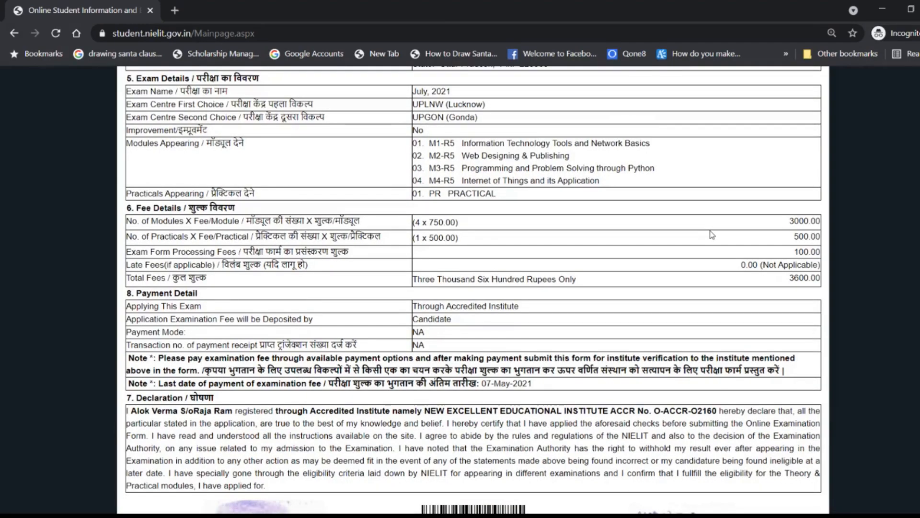
scroll(712, 235, up, 10)
scroll(718, 245, down, 4)
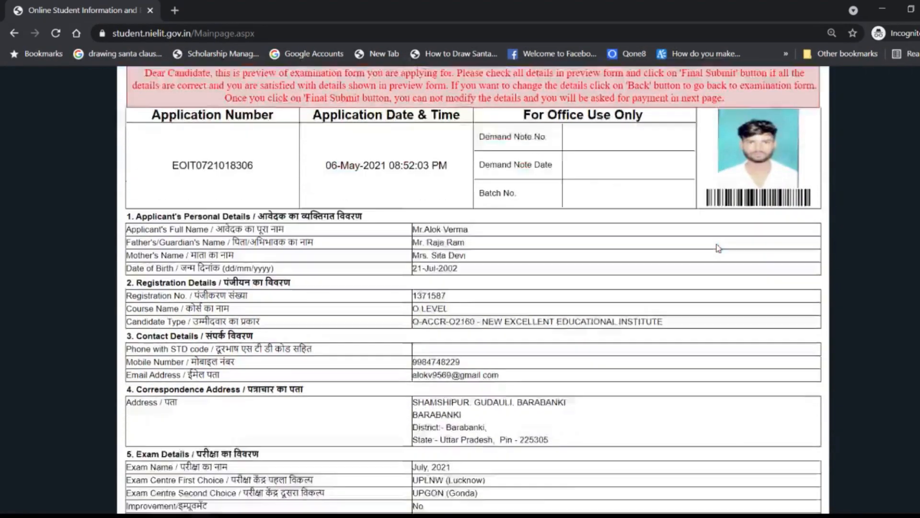
scroll(718, 248, up, 4)
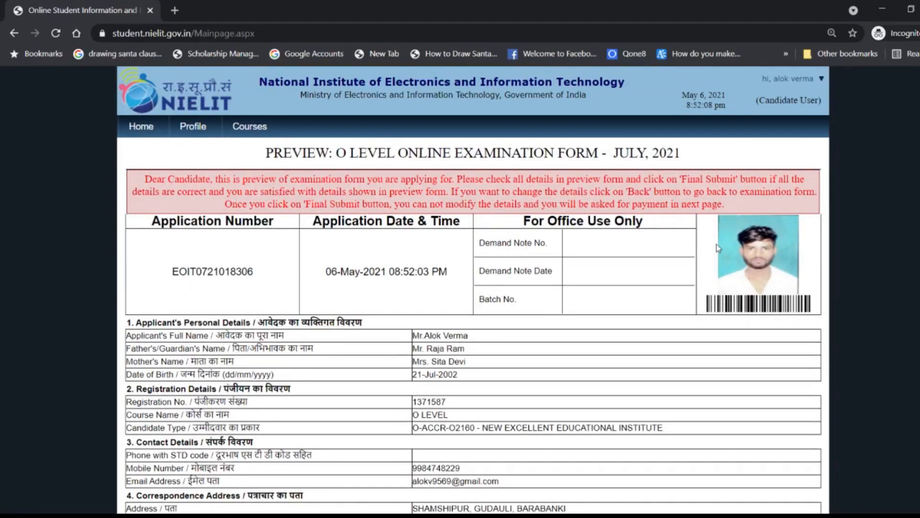
scroll(718, 248, down, 3)
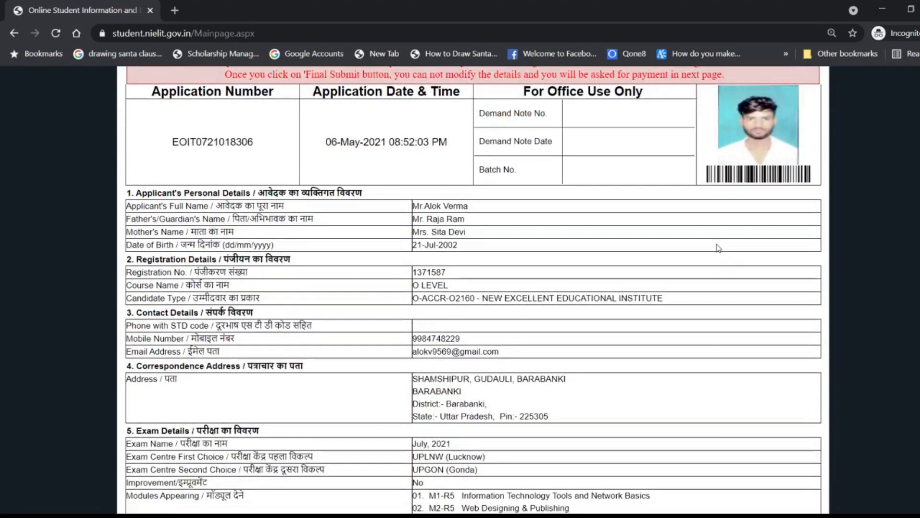
scroll(718, 248, down, 2)
scroll(718, 248, down, 6)
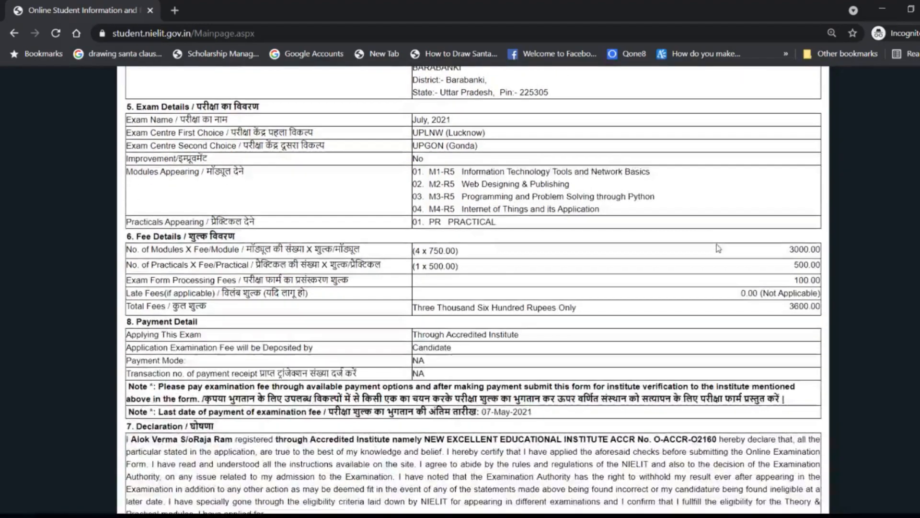
scroll(718, 248, down, 1)
scroll(717, 247, up, 1)
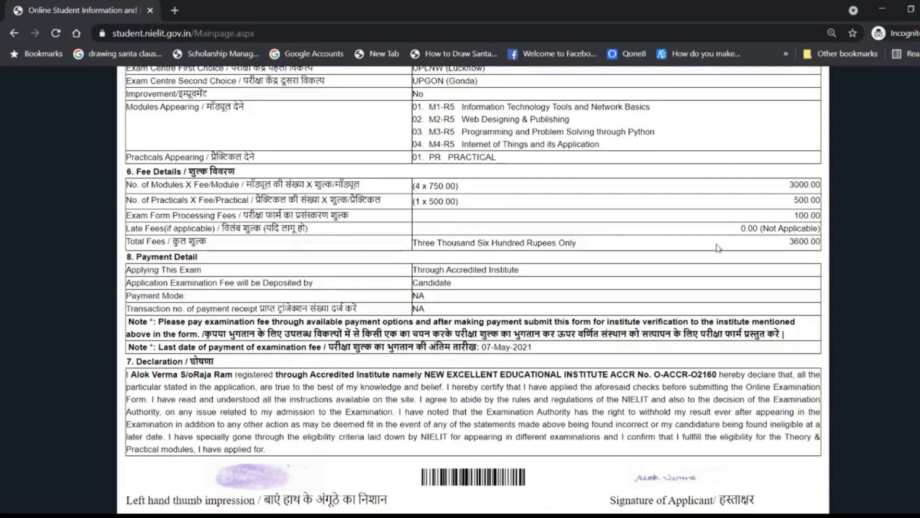
scroll(717, 248, up, 8)
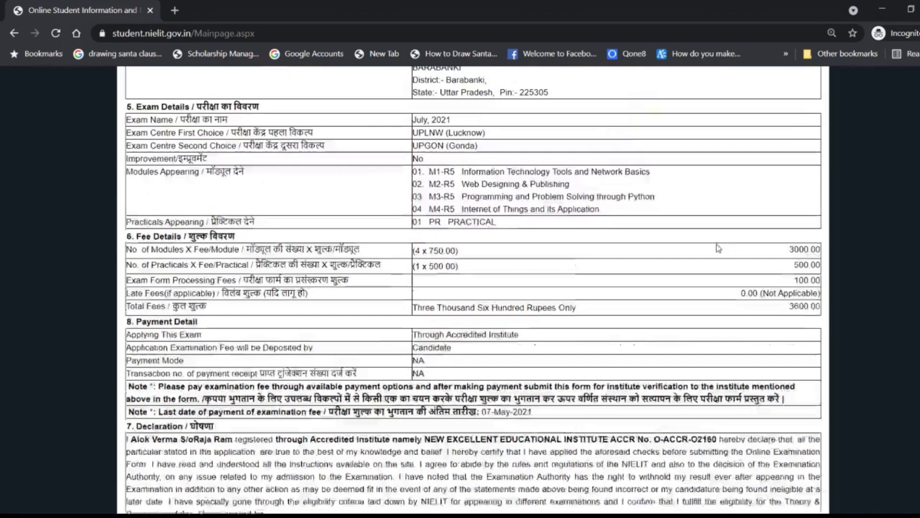
scroll(718, 248, down, 3)
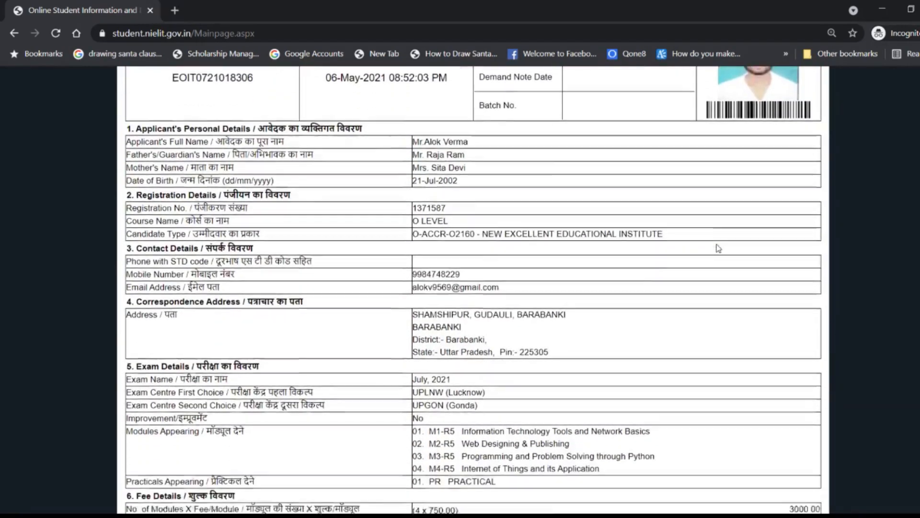
scroll(717, 247, down, 1)
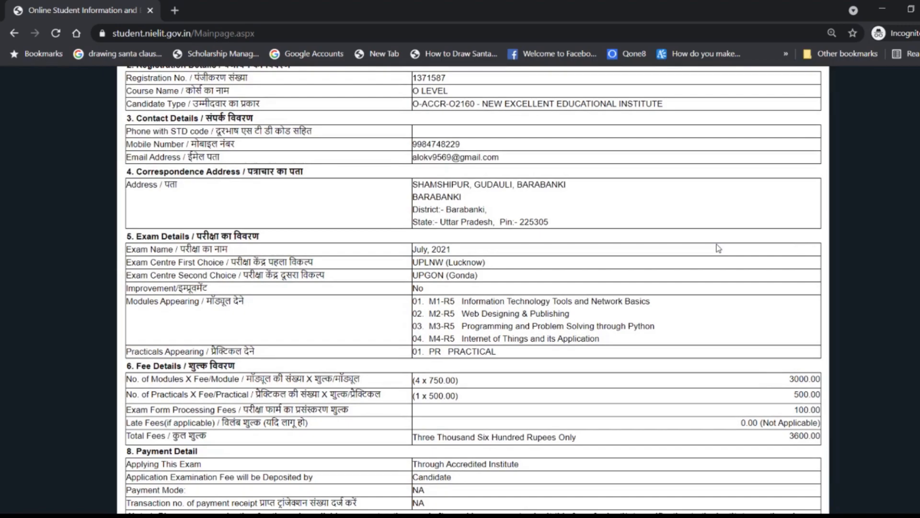
scroll(717, 248, down, 5)
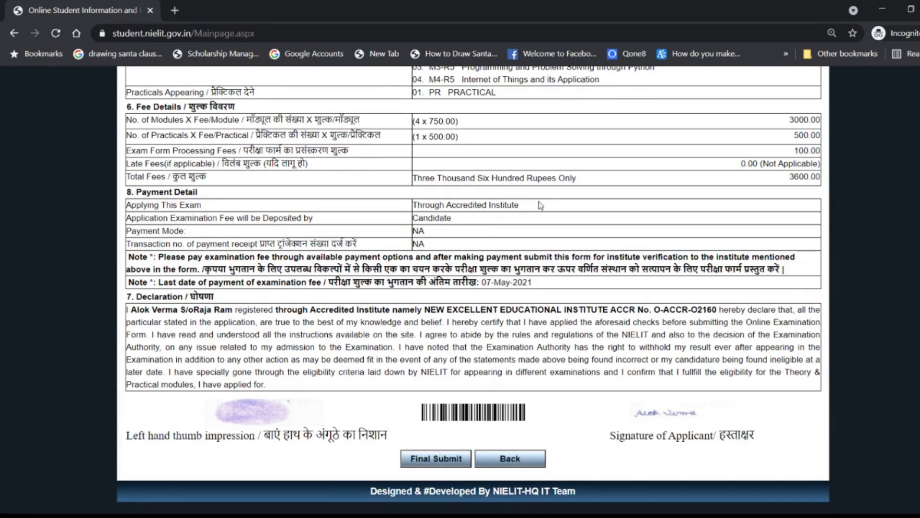
scroll(540, 204, up, 4)
scroll(541, 205, down, 5)
scroll(542, 205, up, 8)
scroll(541, 205, down, 6)
Final-submit the application and review the 3600.00 Payment Details and CSC SPV payment option
click(433, 464)
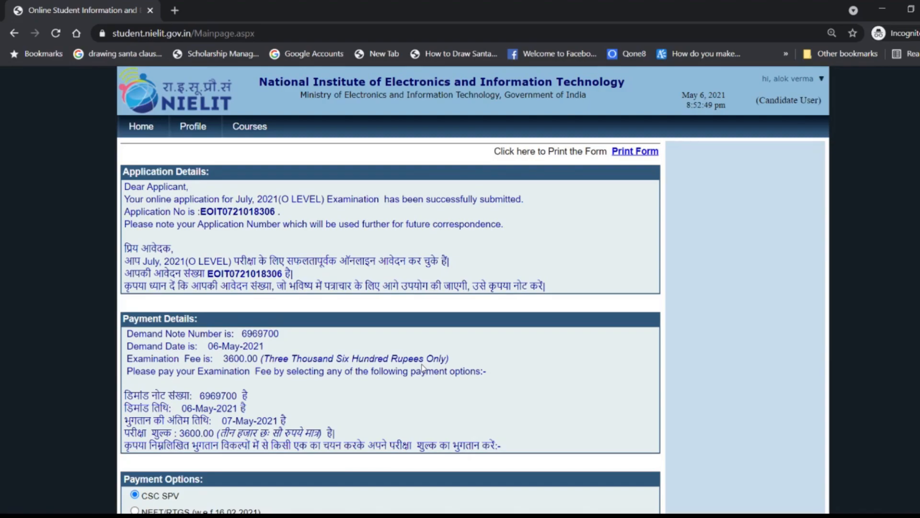
scroll(423, 369, down, 1)
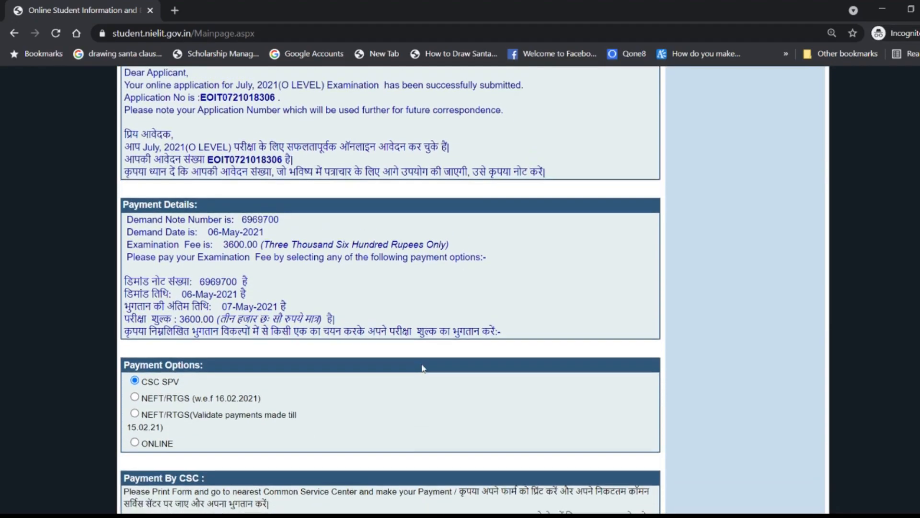
scroll(423, 368, up, 1)
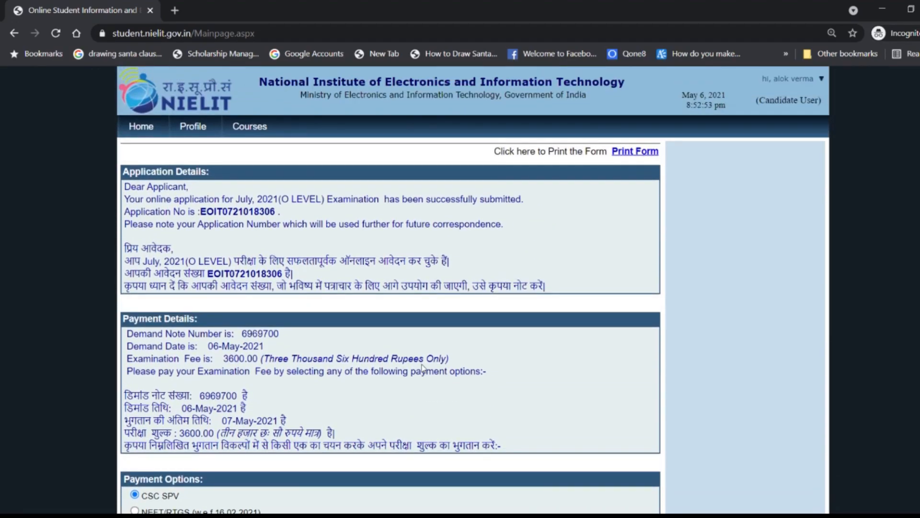
scroll(422, 368, down, 3)
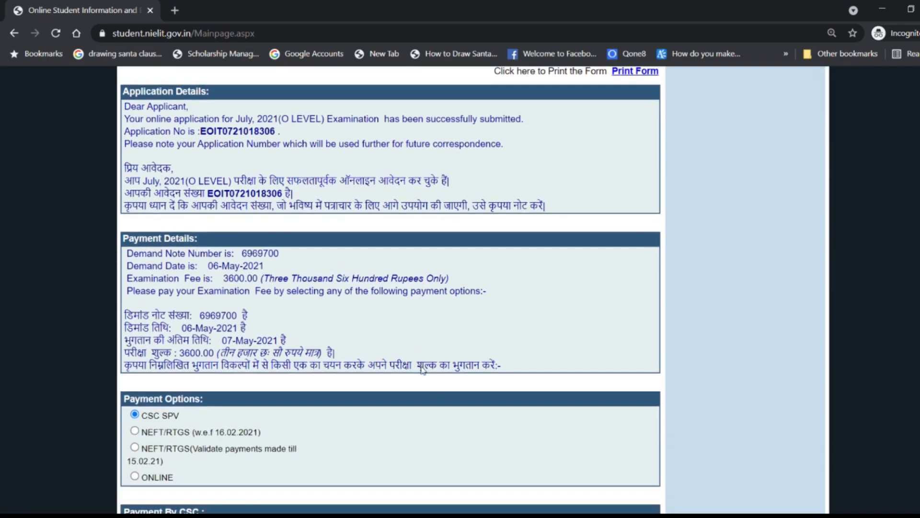
scroll(421, 364, up, 3)
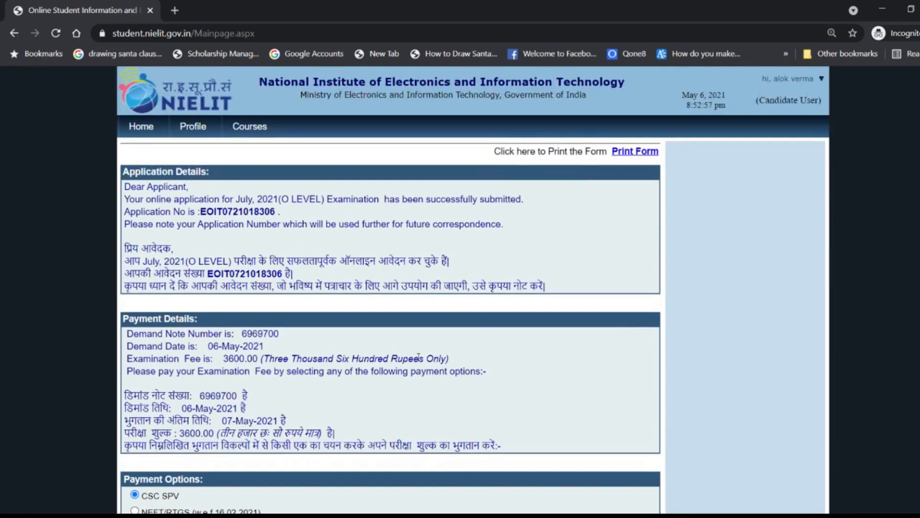
scroll(418, 357, down, 5)
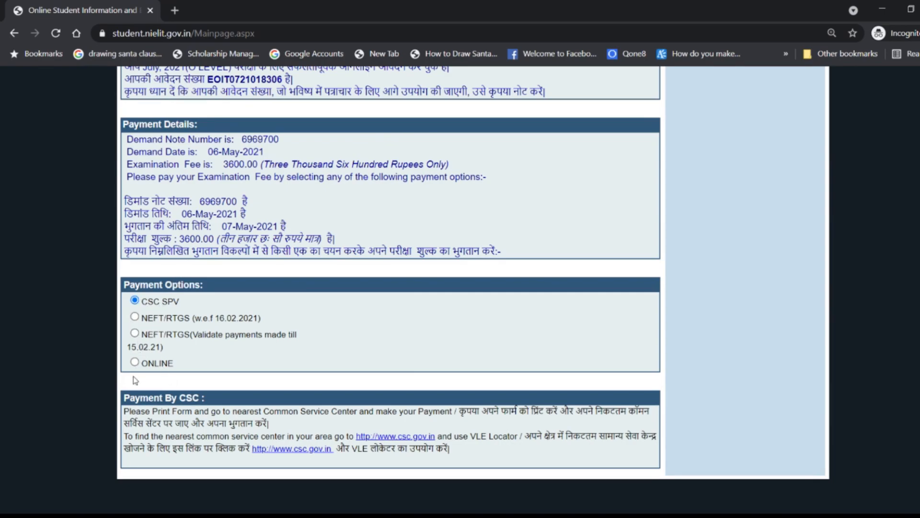
Choose ONLINE as the payment option and proceed to the BillDesk payment page via Pay Online
click(135, 362)
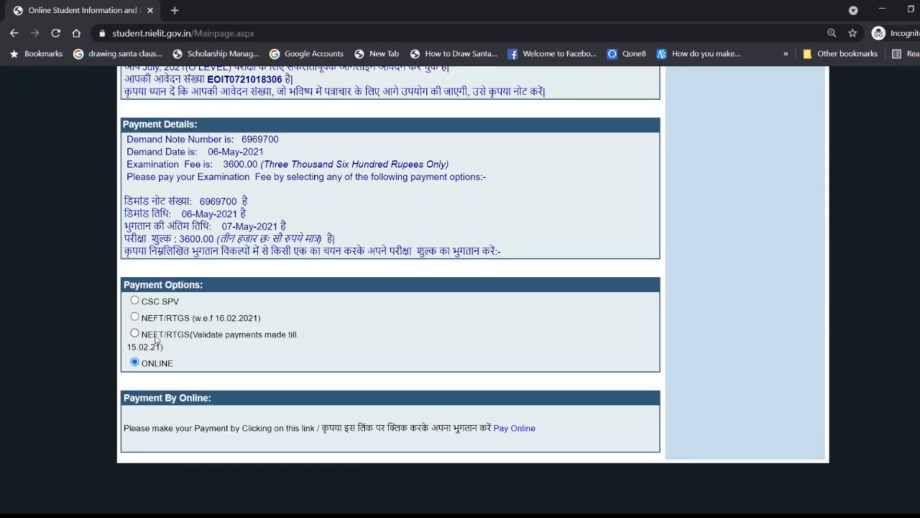
scroll(386, 274, up, 4)
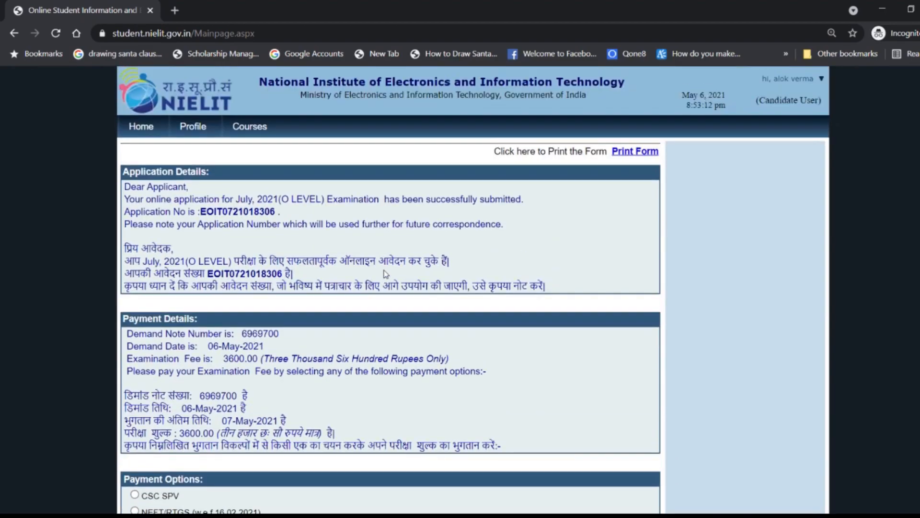
scroll(385, 274, down, 5)
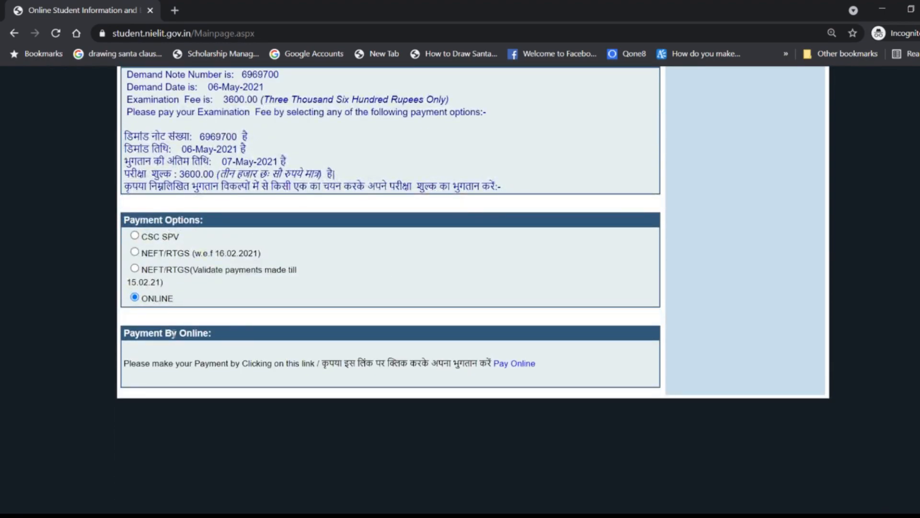
click(520, 365)
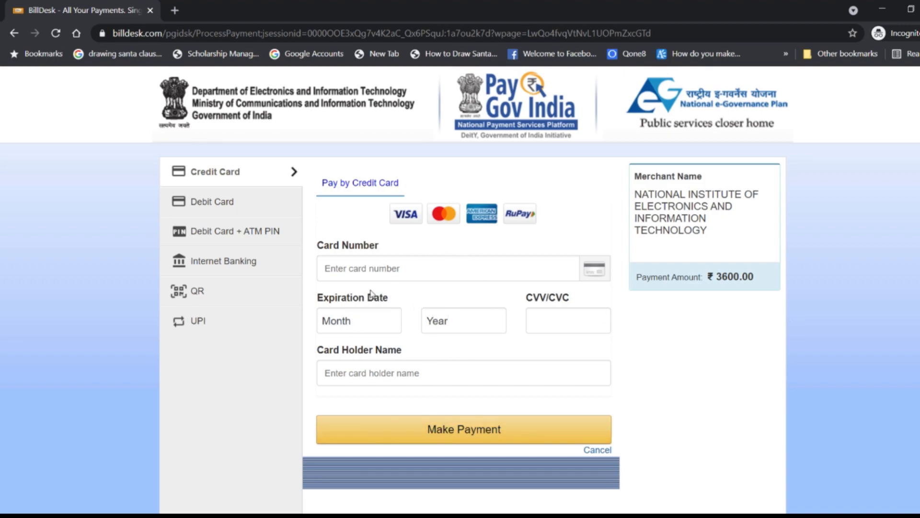
Switch the ₹ 3600.00 BillDesk payment method to Debit Card
click(253, 208)
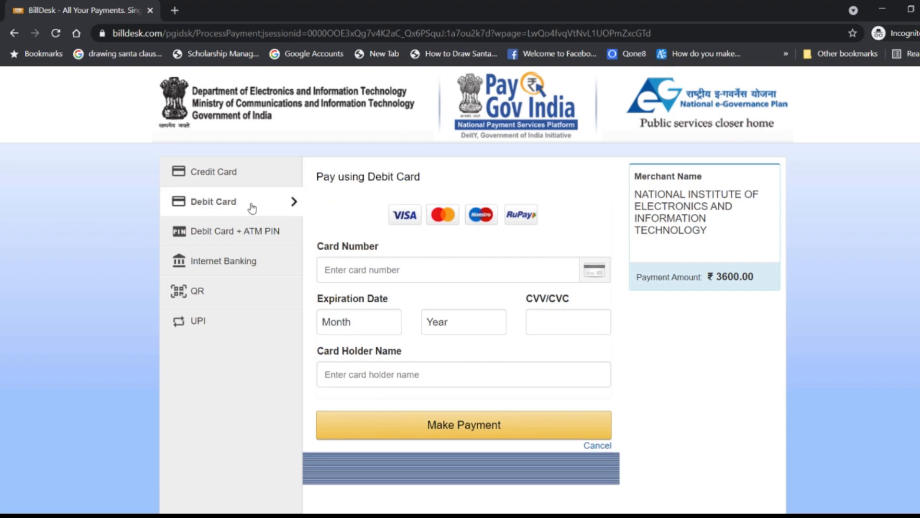